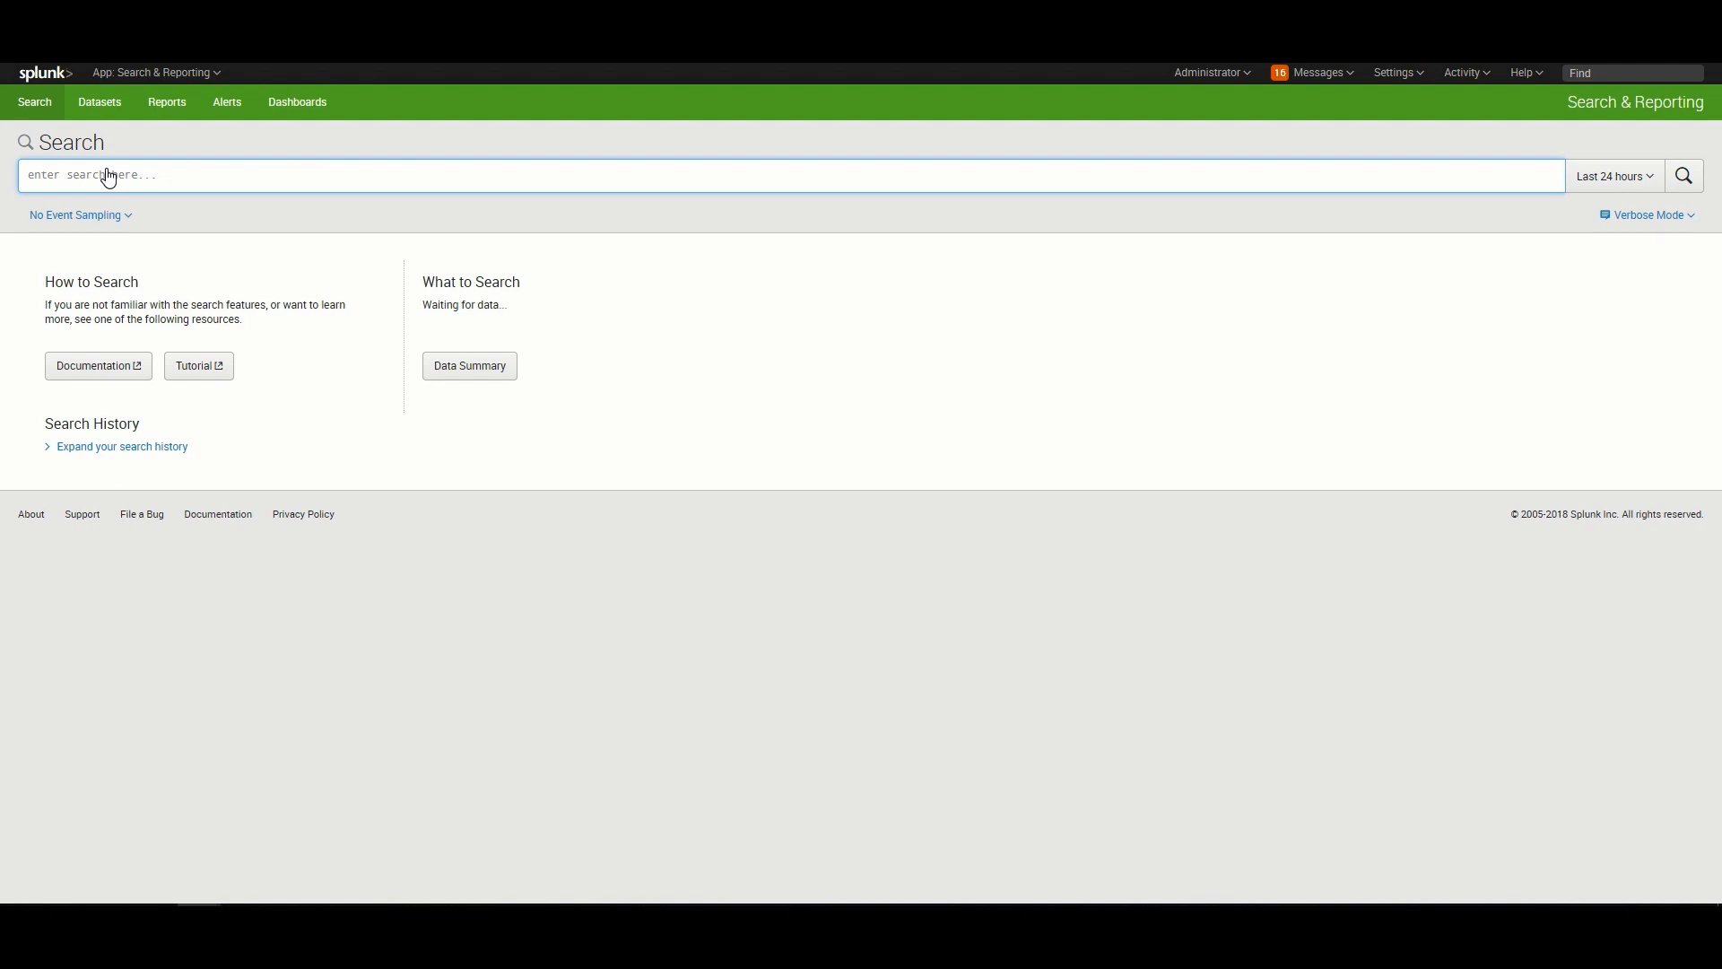
Search sourcetype=vmray:sample for sample_vti_score>75 and sample_type="Word Document", tabulating sample_id, sample_filename, sample_sha256hash and sample_vti_score
{"action": "left_click", "coordinate": [109, 177]}
{"action": "type", "text": "sourcetype=vmray:sample sample_vti_score>75 sample_type=\"Word Document\""}
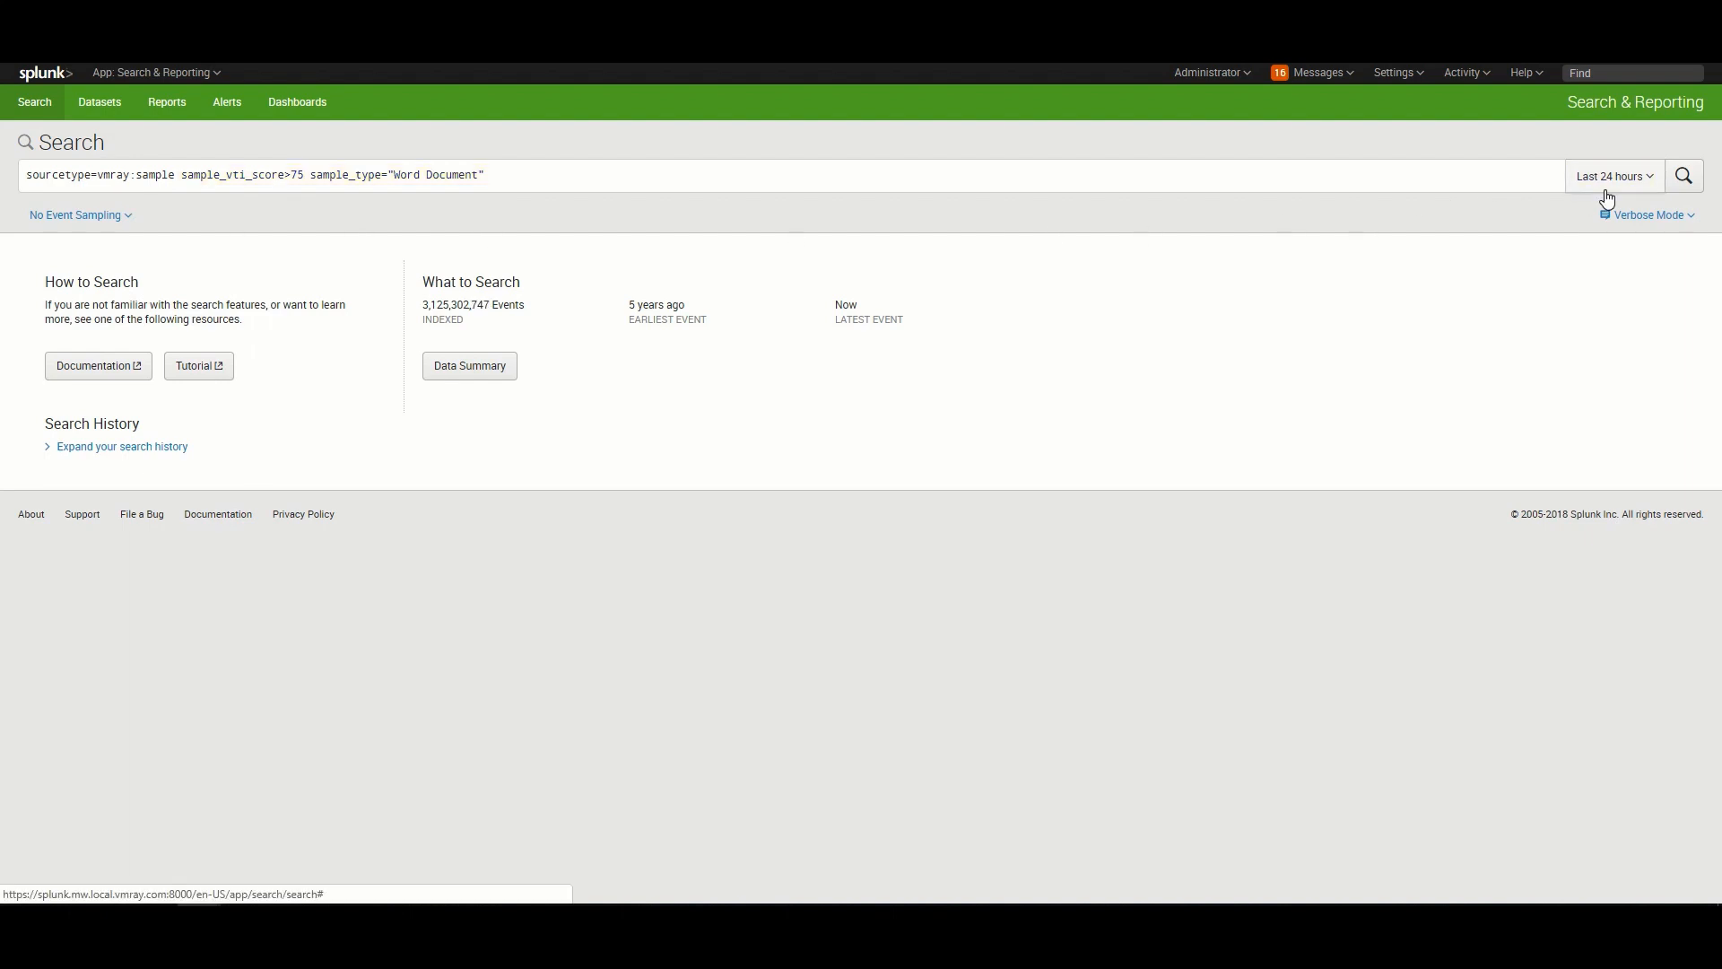
{"action": "left_click", "coordinate": [1683, 175]}
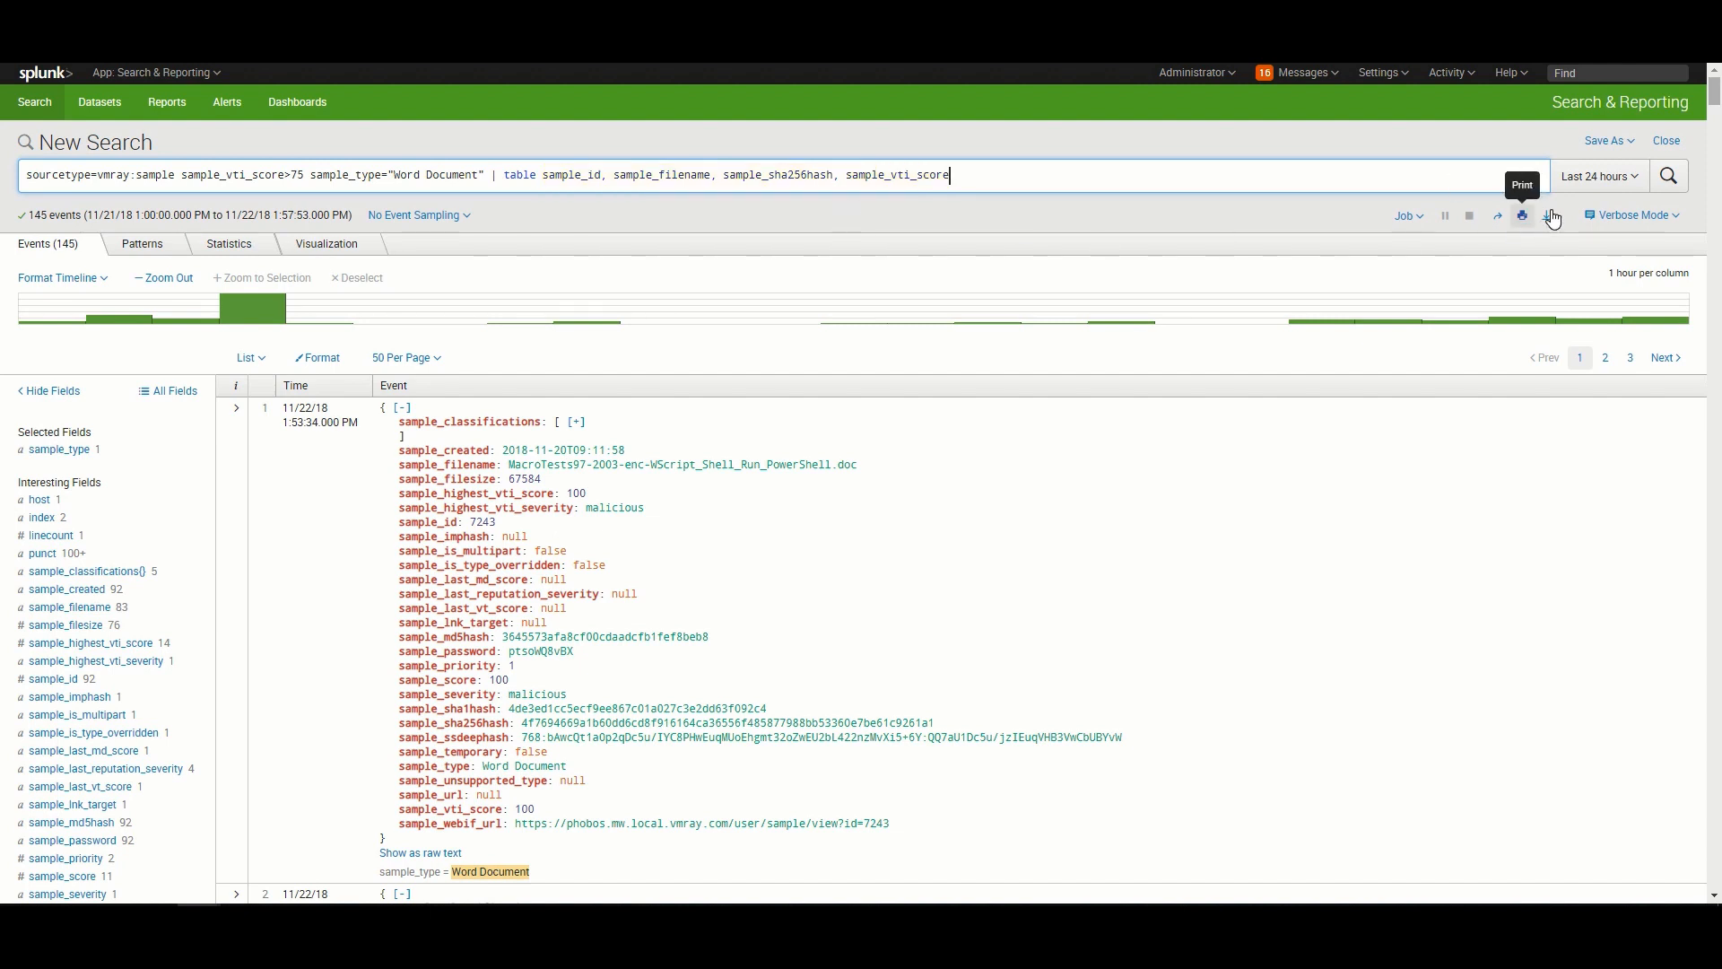
{"action": "key", "text": "Return"}
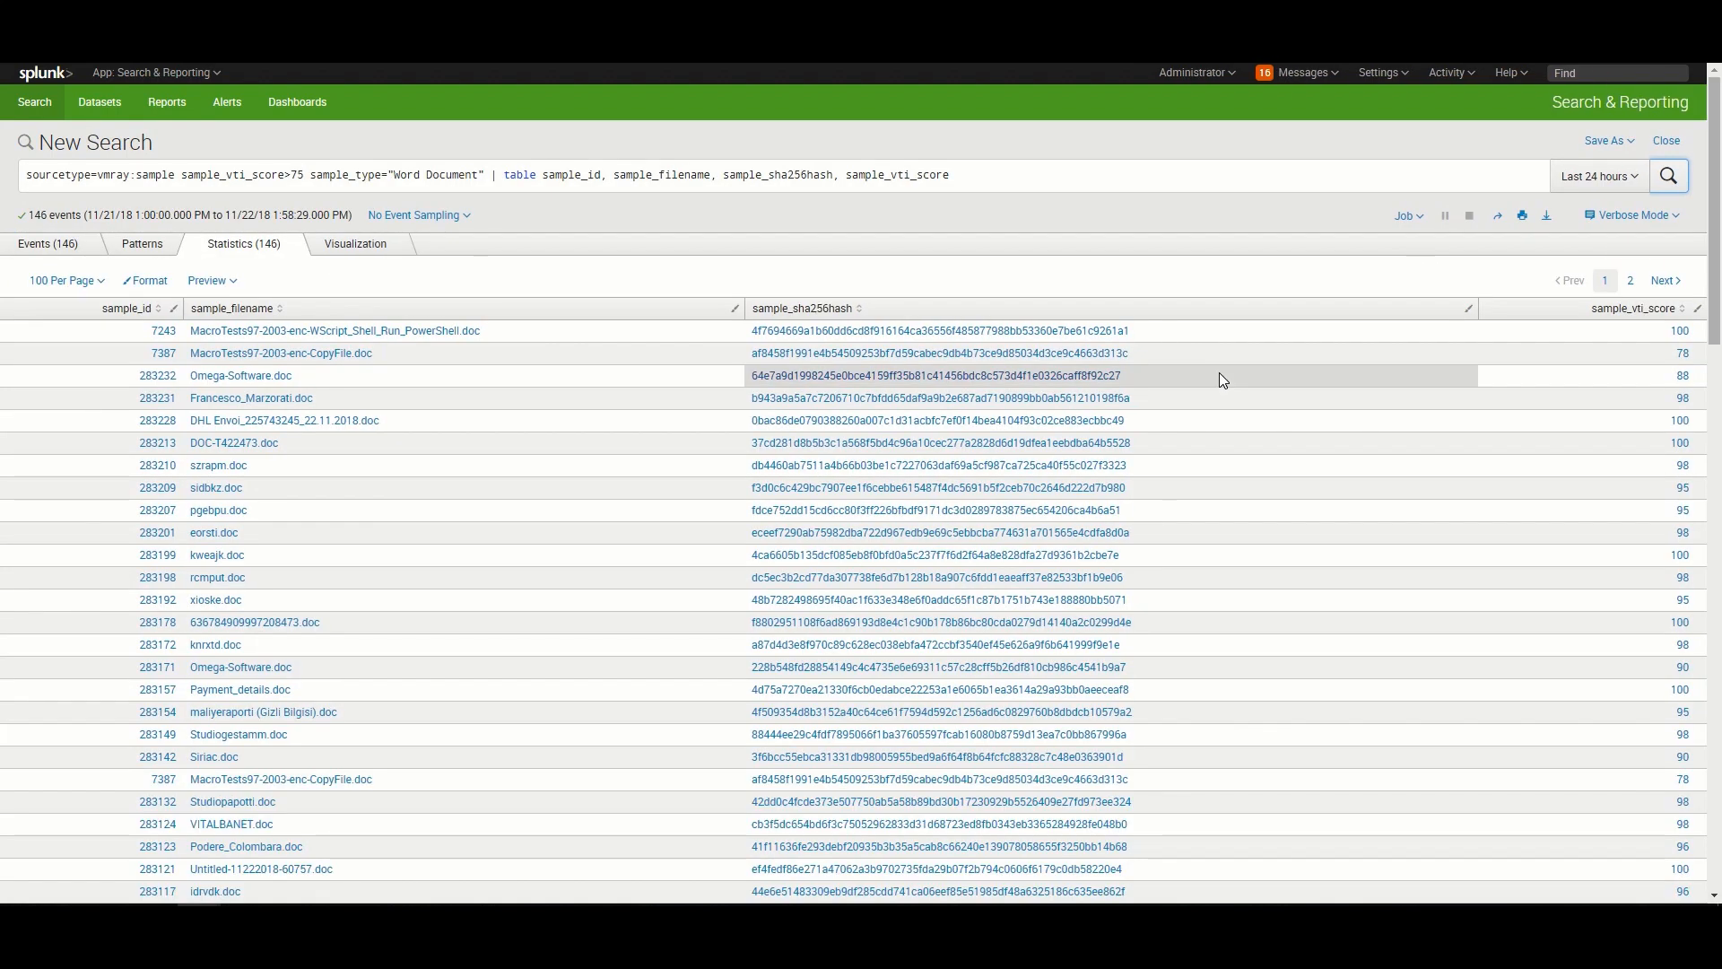
Replace the query with sourcetype=vmray:analysis analysis_sample_id=283142 and run it
{"action": "triple_click", "coordinate": [52, 178]}
{"action": "key", "text": "BackSpace"}
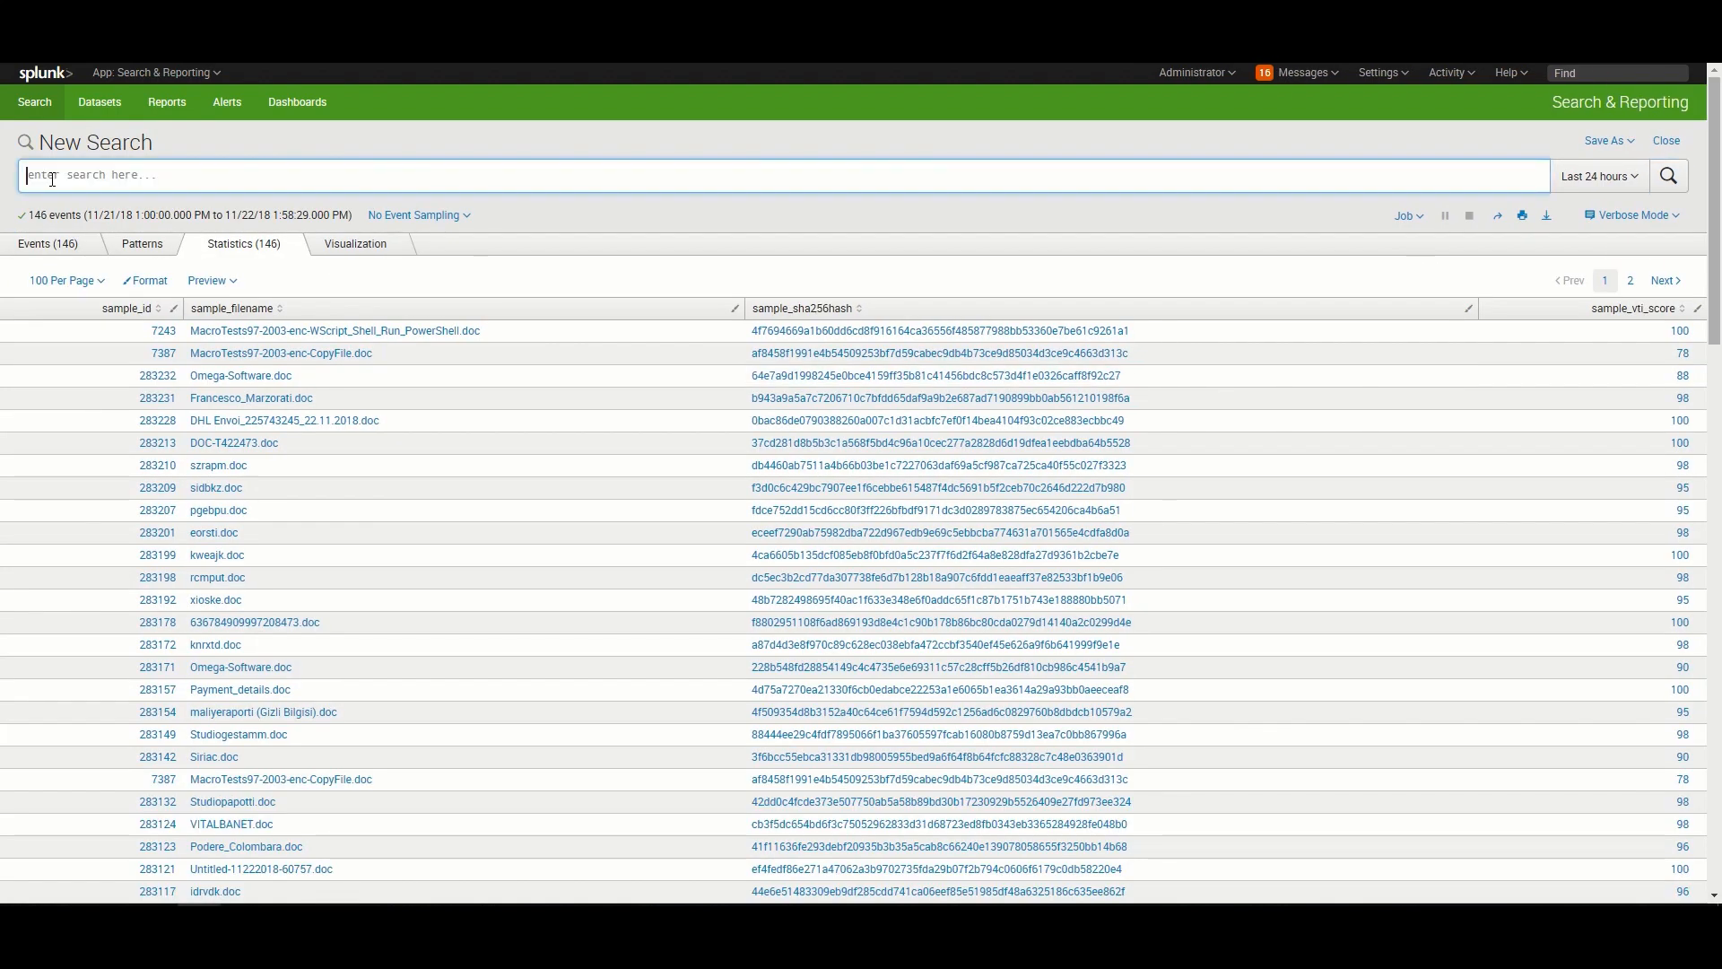
{"action": "type", "text": "sourcetype=vmray:analysis analysis_sample_id=283142"}
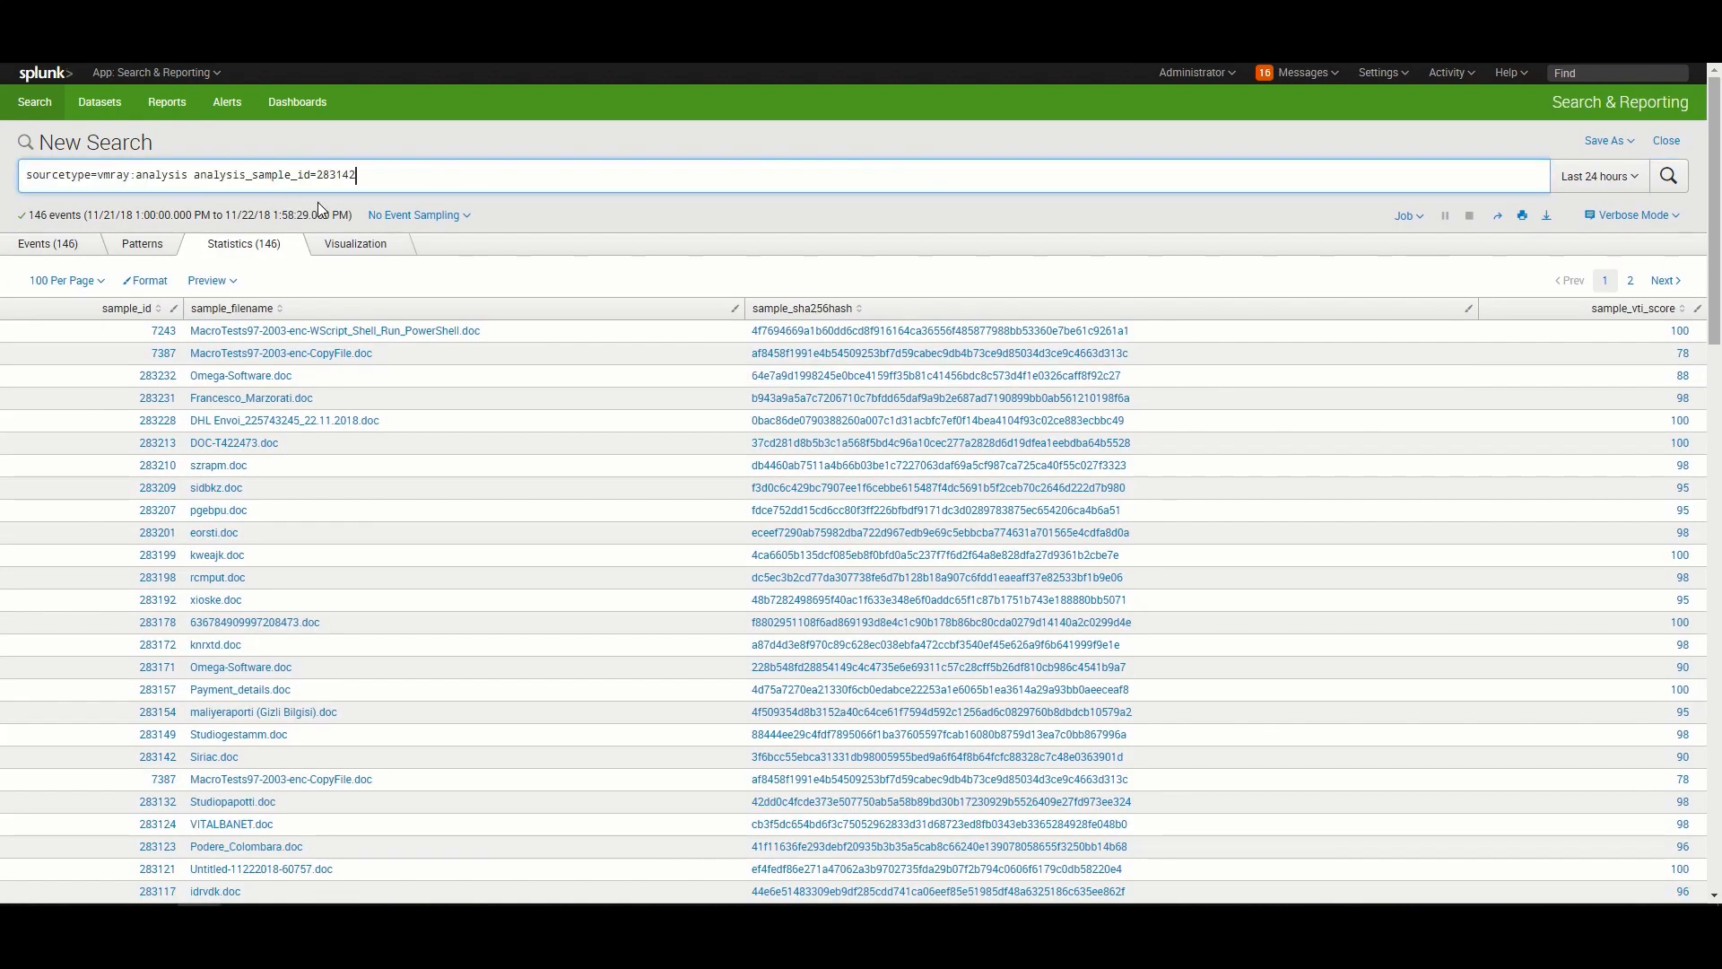
{"action": "double_click", "coordinate": [339, 180]}
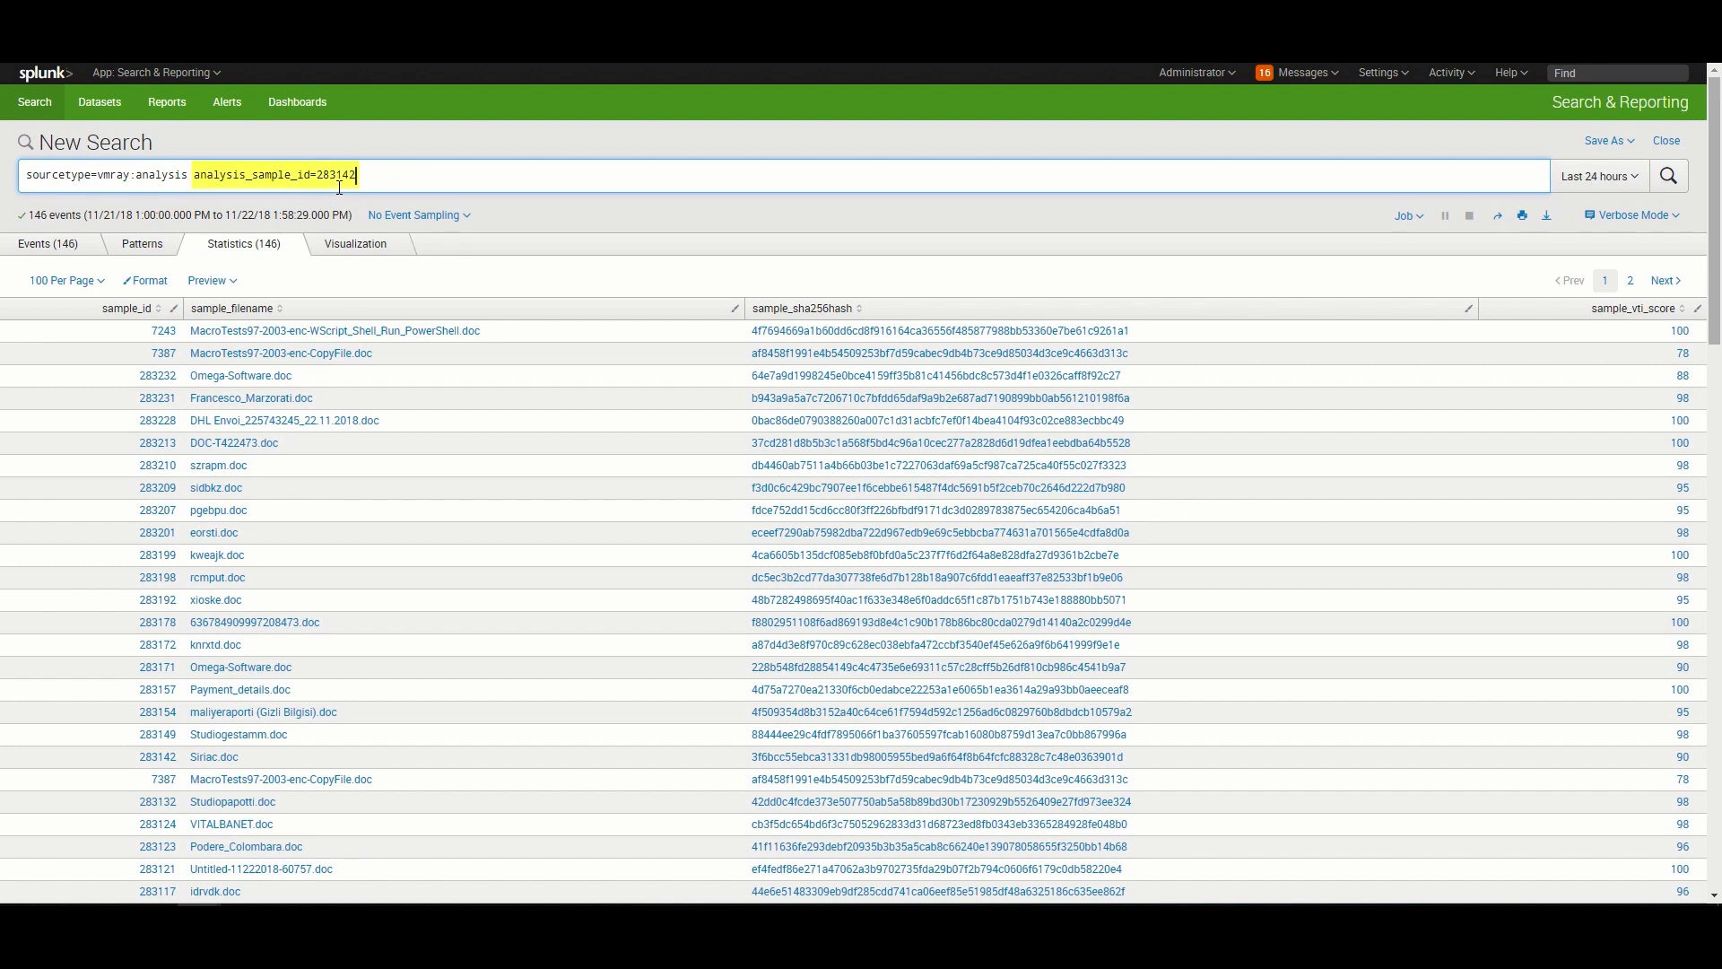
{"action": "key", "text": "Return"}
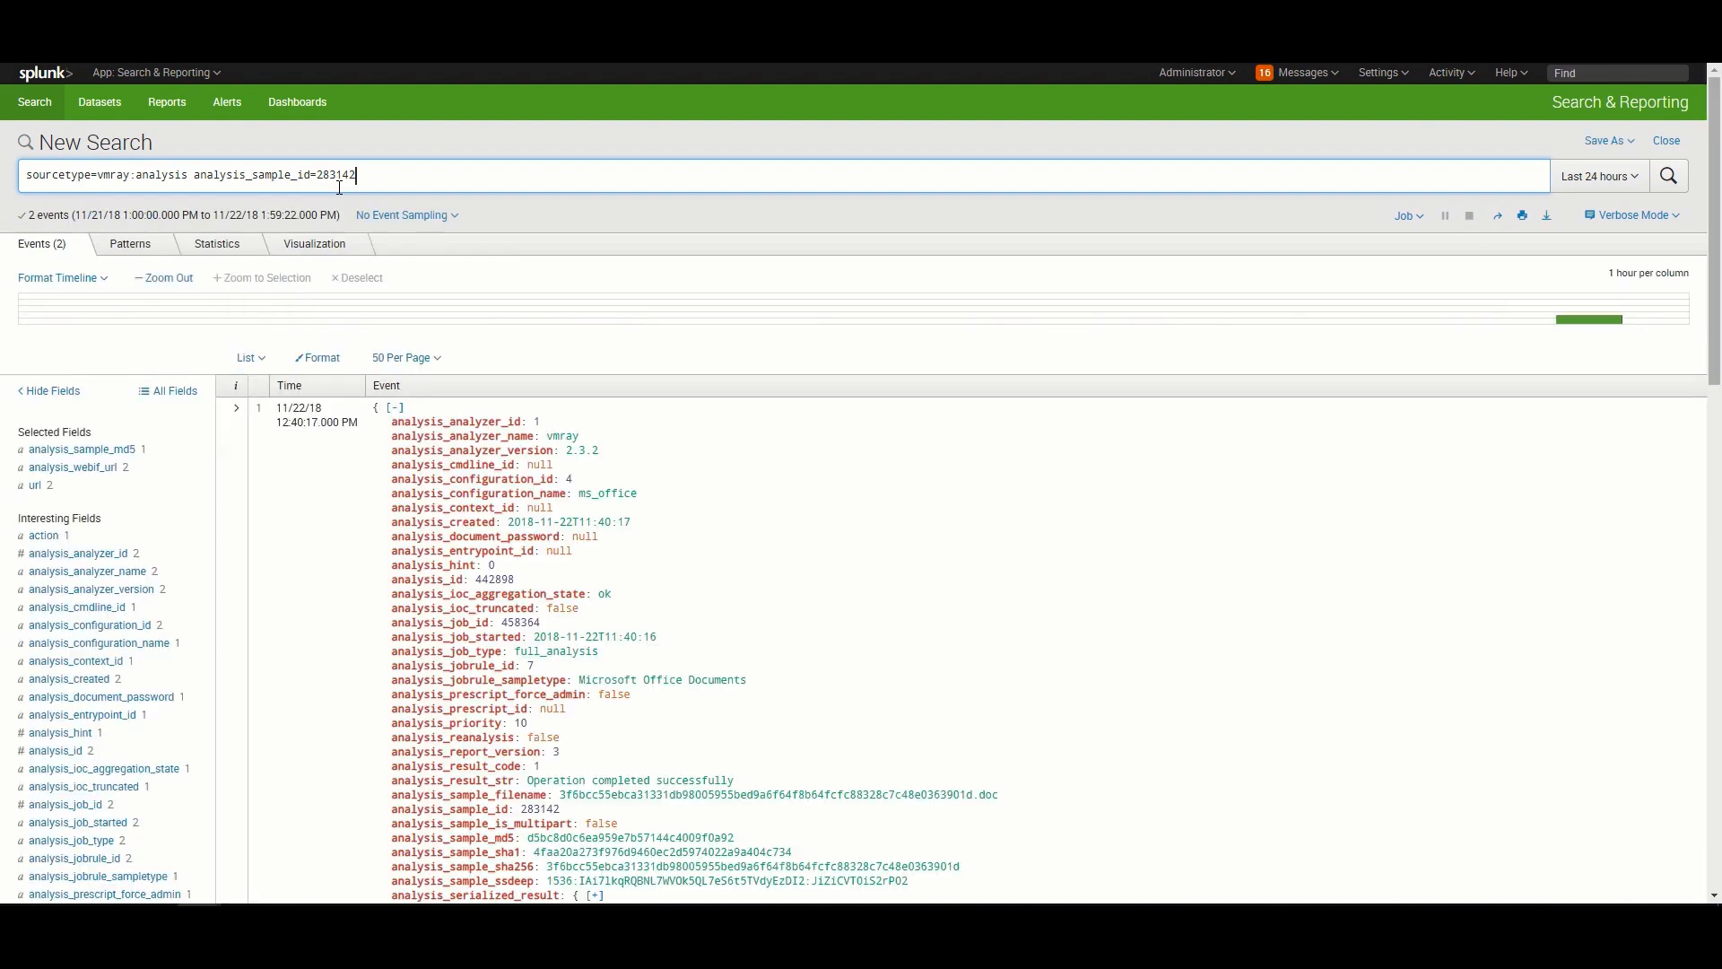
Examine the first analysis event's fields, including the VM name, severity, VTI score and analysis ID
{"action": "scroll", "coordinate": [1554, 513], "scroll_direction": "down", "scroll_amount": 15}
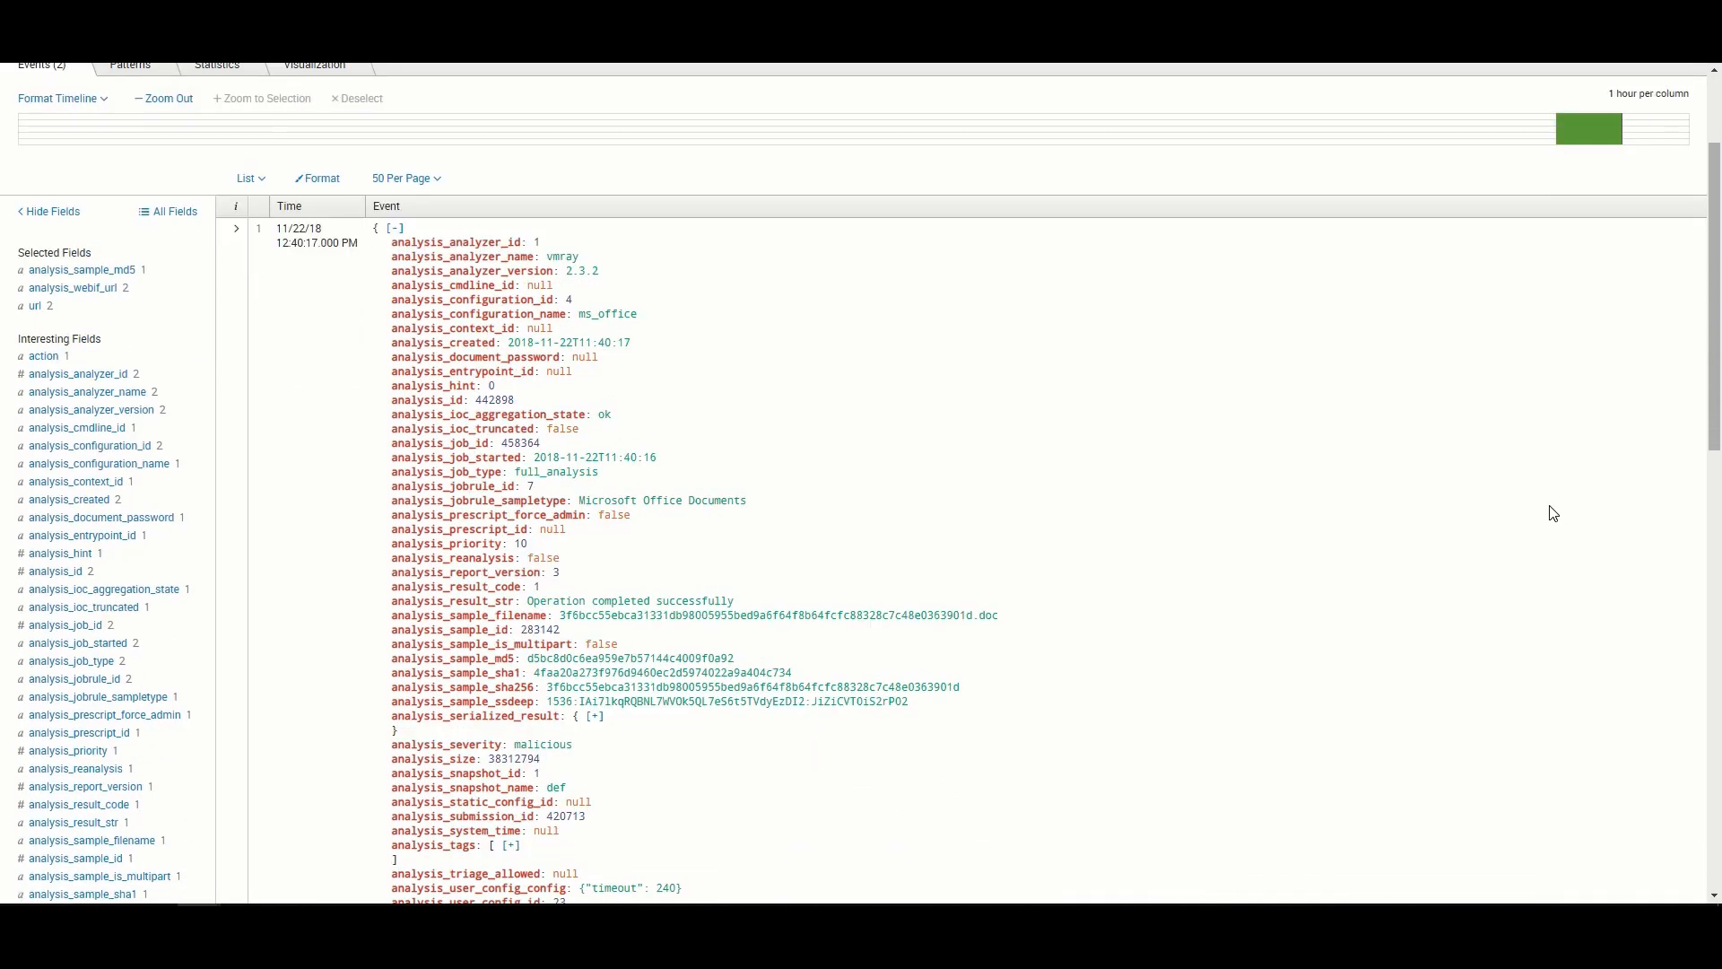
{"action": "scroll", "coordinate": [1553, 513], "scroll_direction": "up", "scroll_amount": 15}
{"action": "scroll", "coordinate": [1553, 513], "scroll_direction": "down", "scroll_amount": 2}
{"action": "scroll", "coordinate": [1553, 513], "scroll_direction": "down", "scroll_amount": 3}
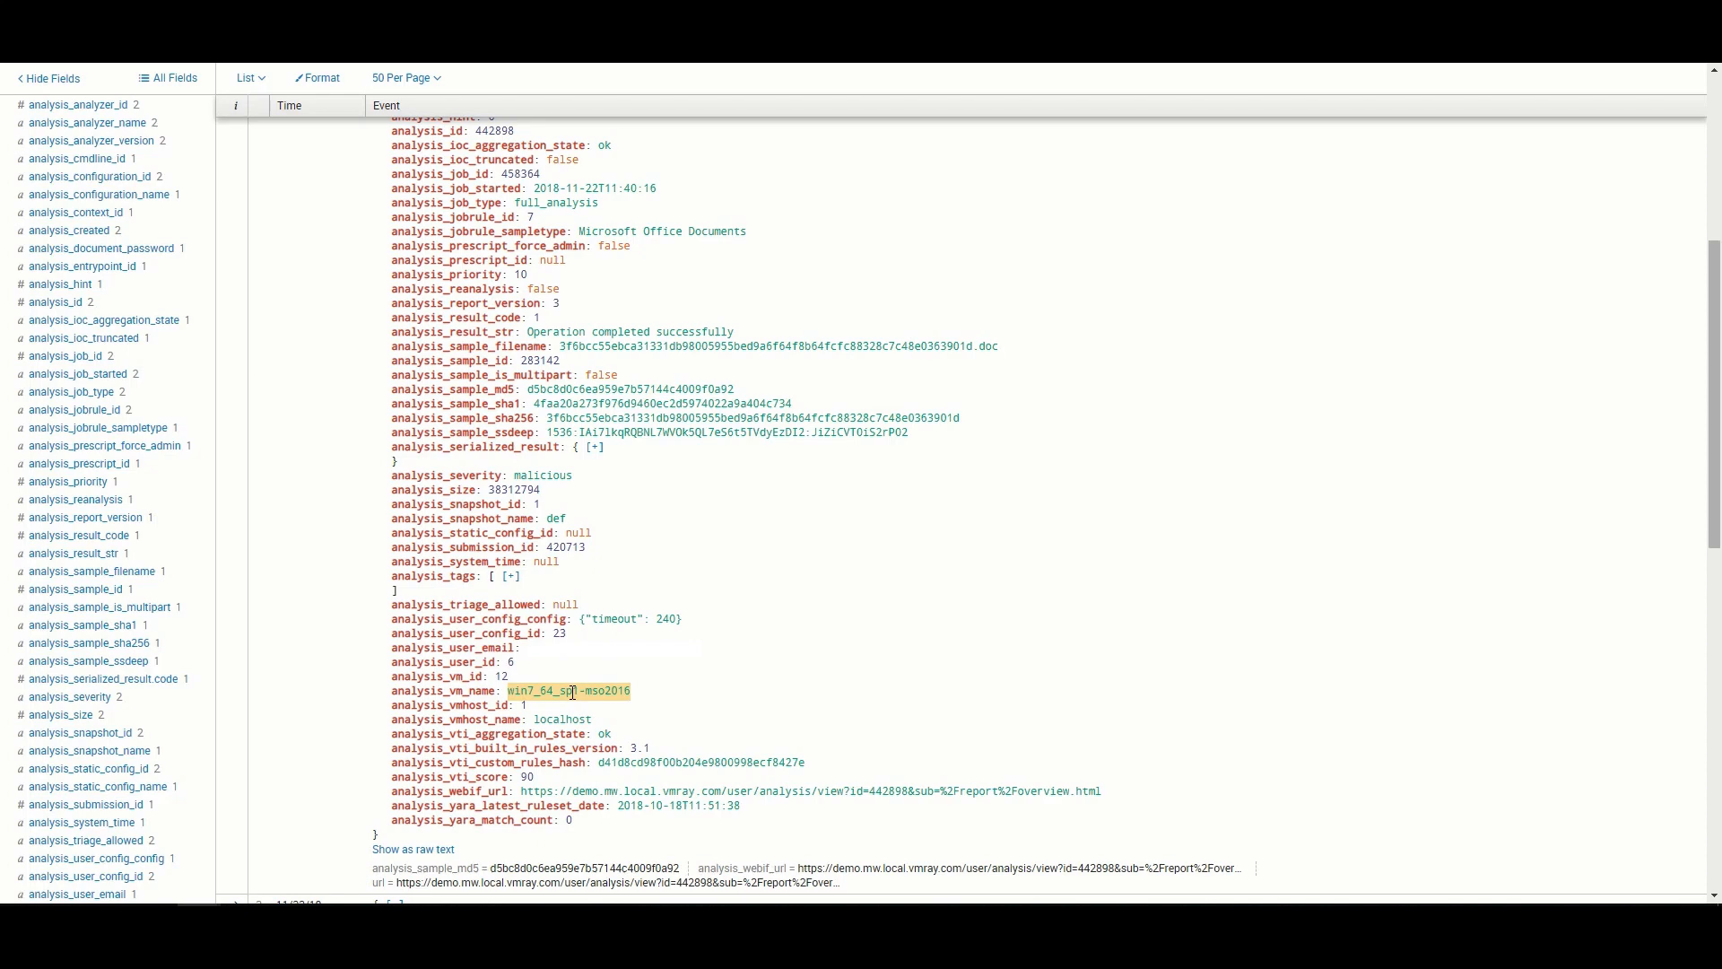
{"action": "scroll", "coordinate": [773, 648], "scroll_direction": "up", "scroll_amount": 5}
{"action": "left_click", "coordinate": [778, 650]}
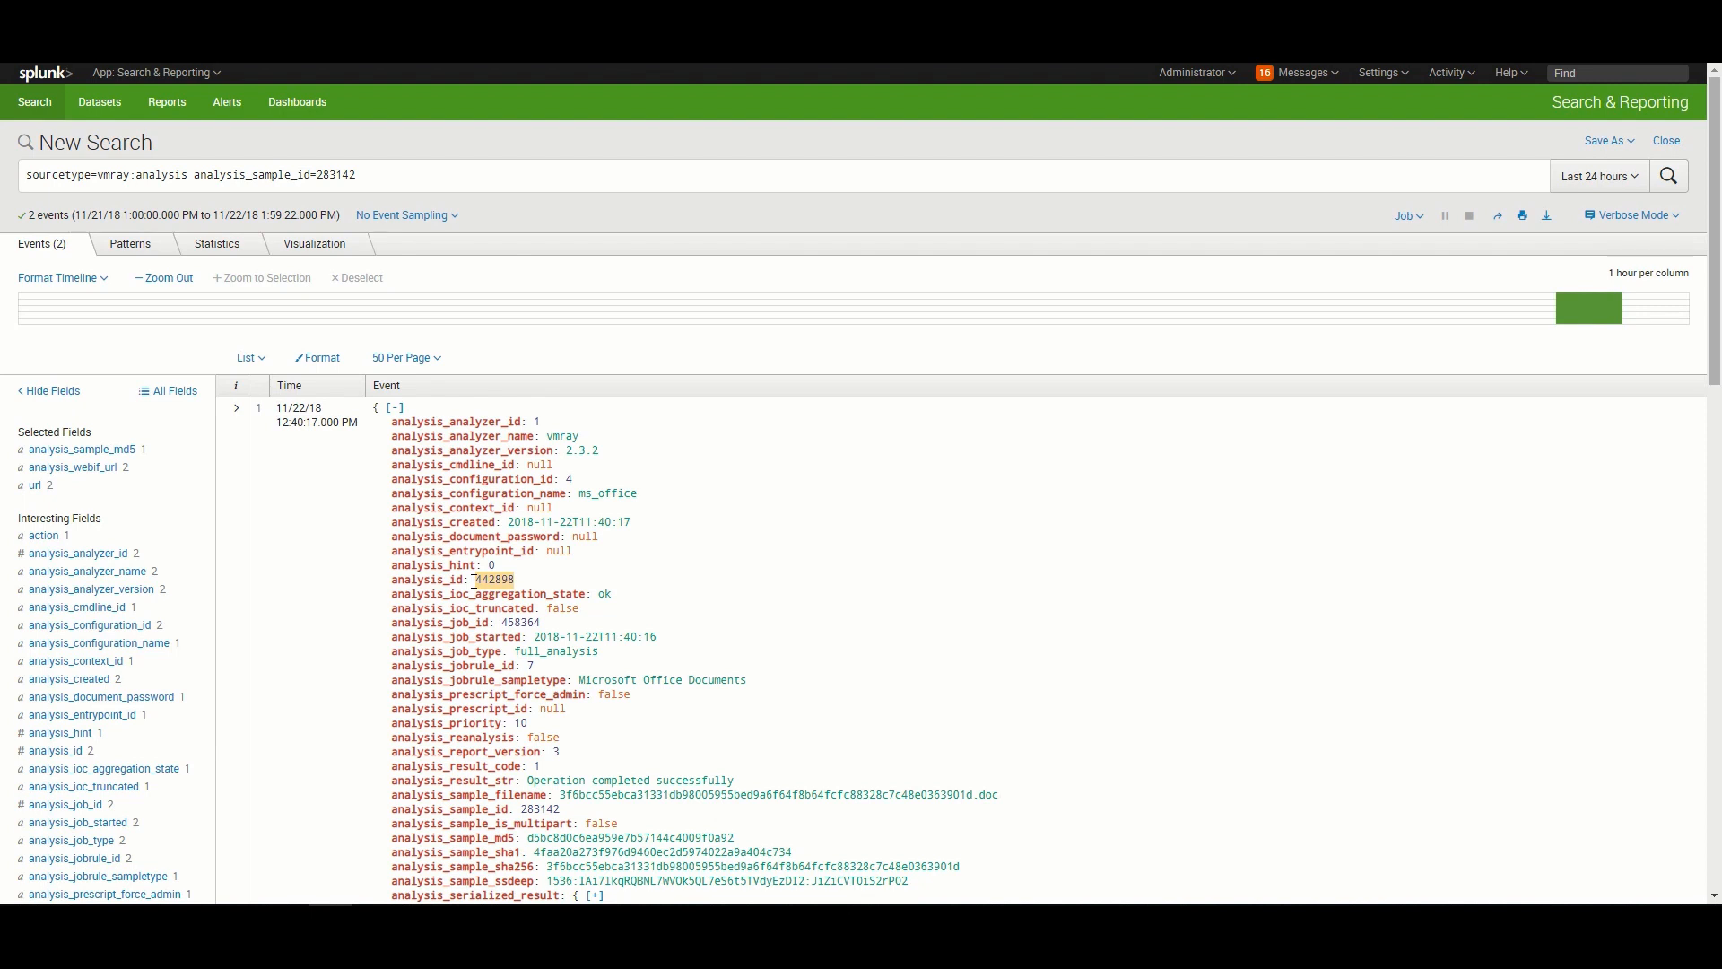
Replace the query with sourcetype=vmray:artifacts analysis_id=442898 and run it
{"action": "triple_click", "coordinate": [299, 183]}
{"action": "type", "text": "sourcetype=vmray:artifacts analysis_id=442898"}
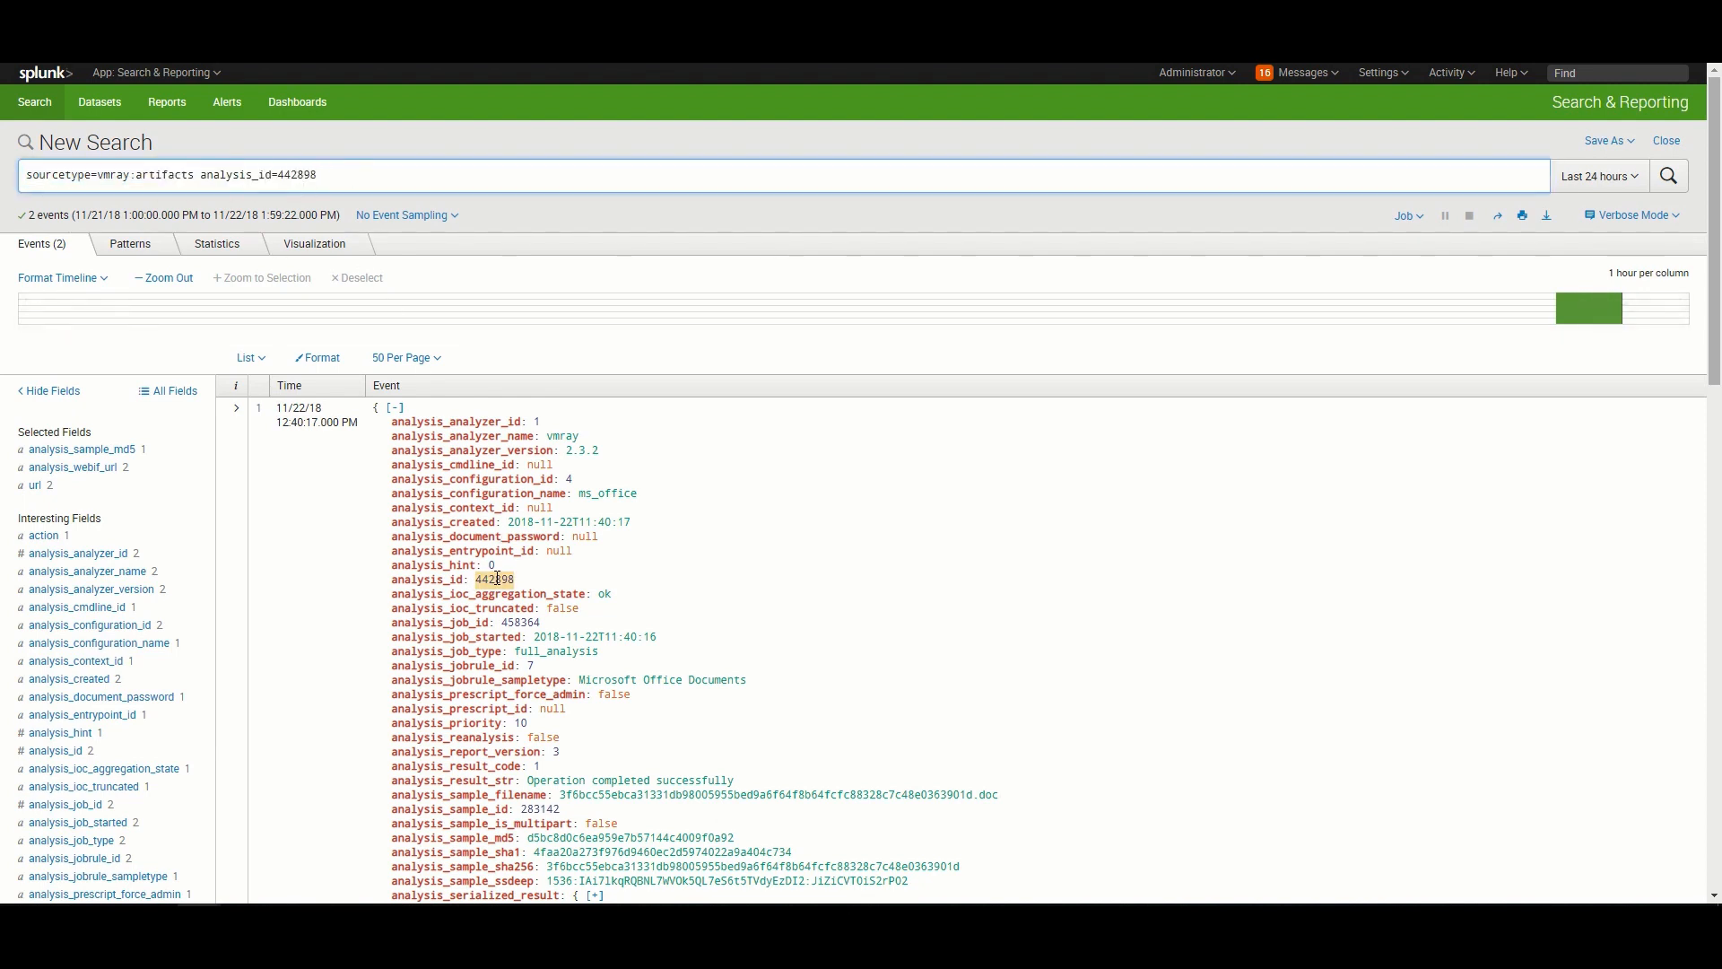
{"action": "key", "text": "Return"}
Expand the event's artifacts to show the domain entry and the first file entry
{"action": "left_click", "coordinate": [485, 437]}
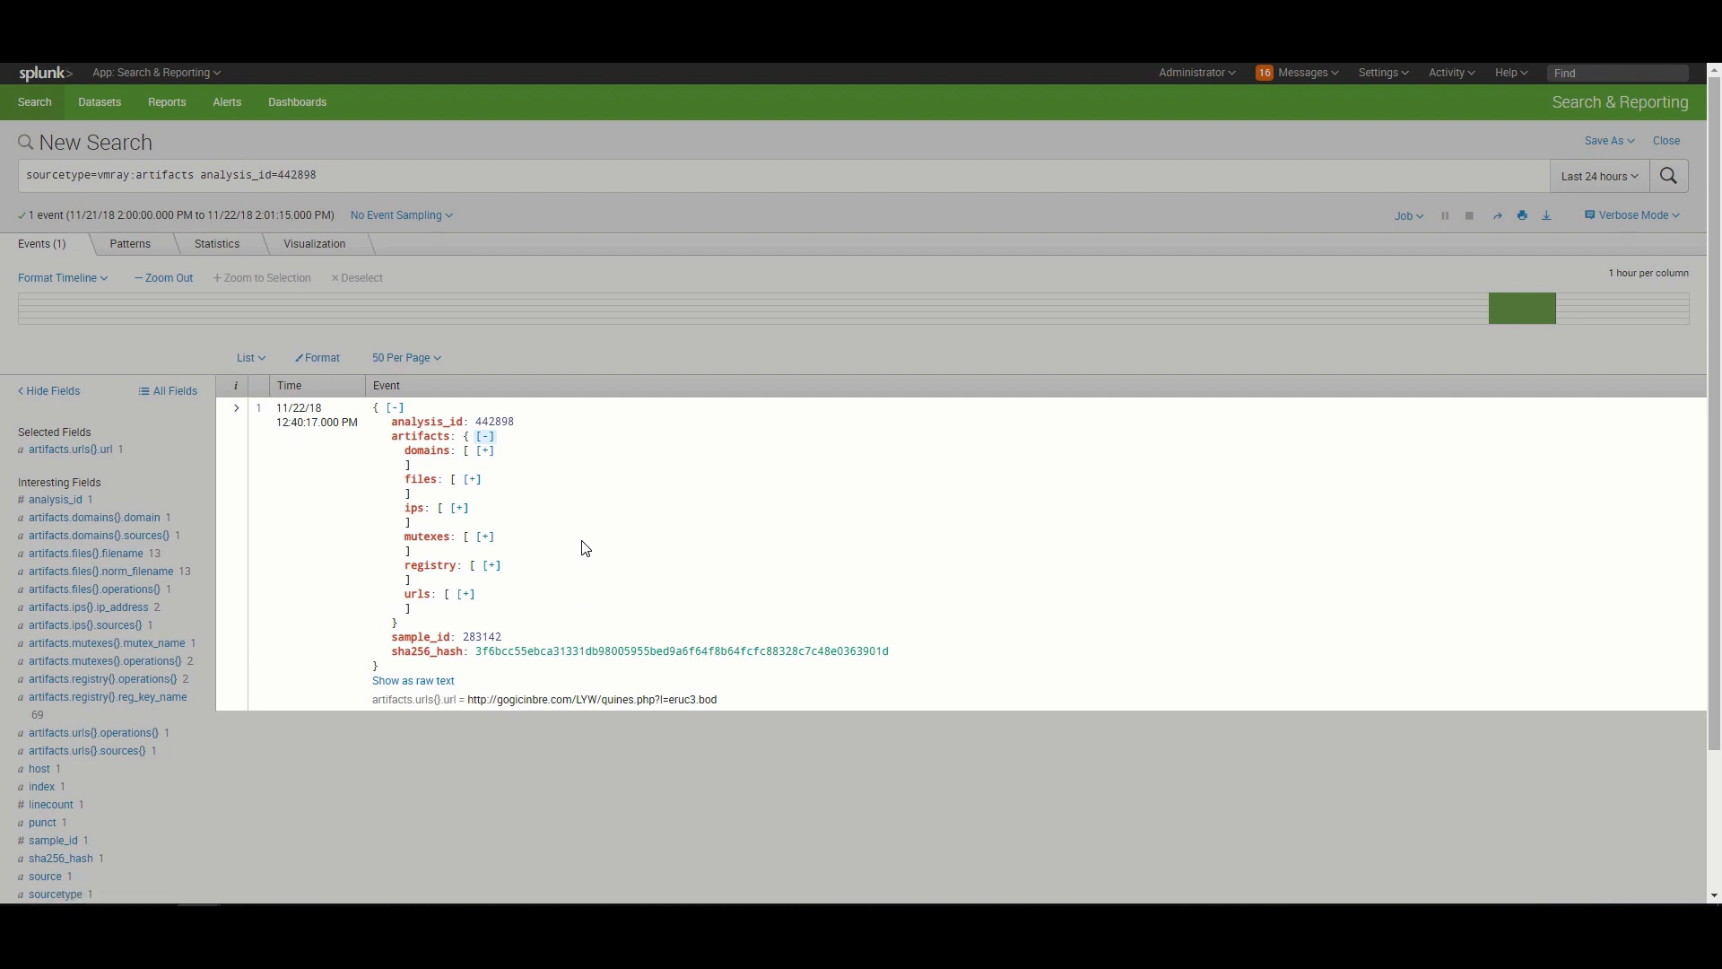
{"action": "left_click", "coordinate": [485, 450]}
{"action": "left_click", "coordinate": [440, 464]}
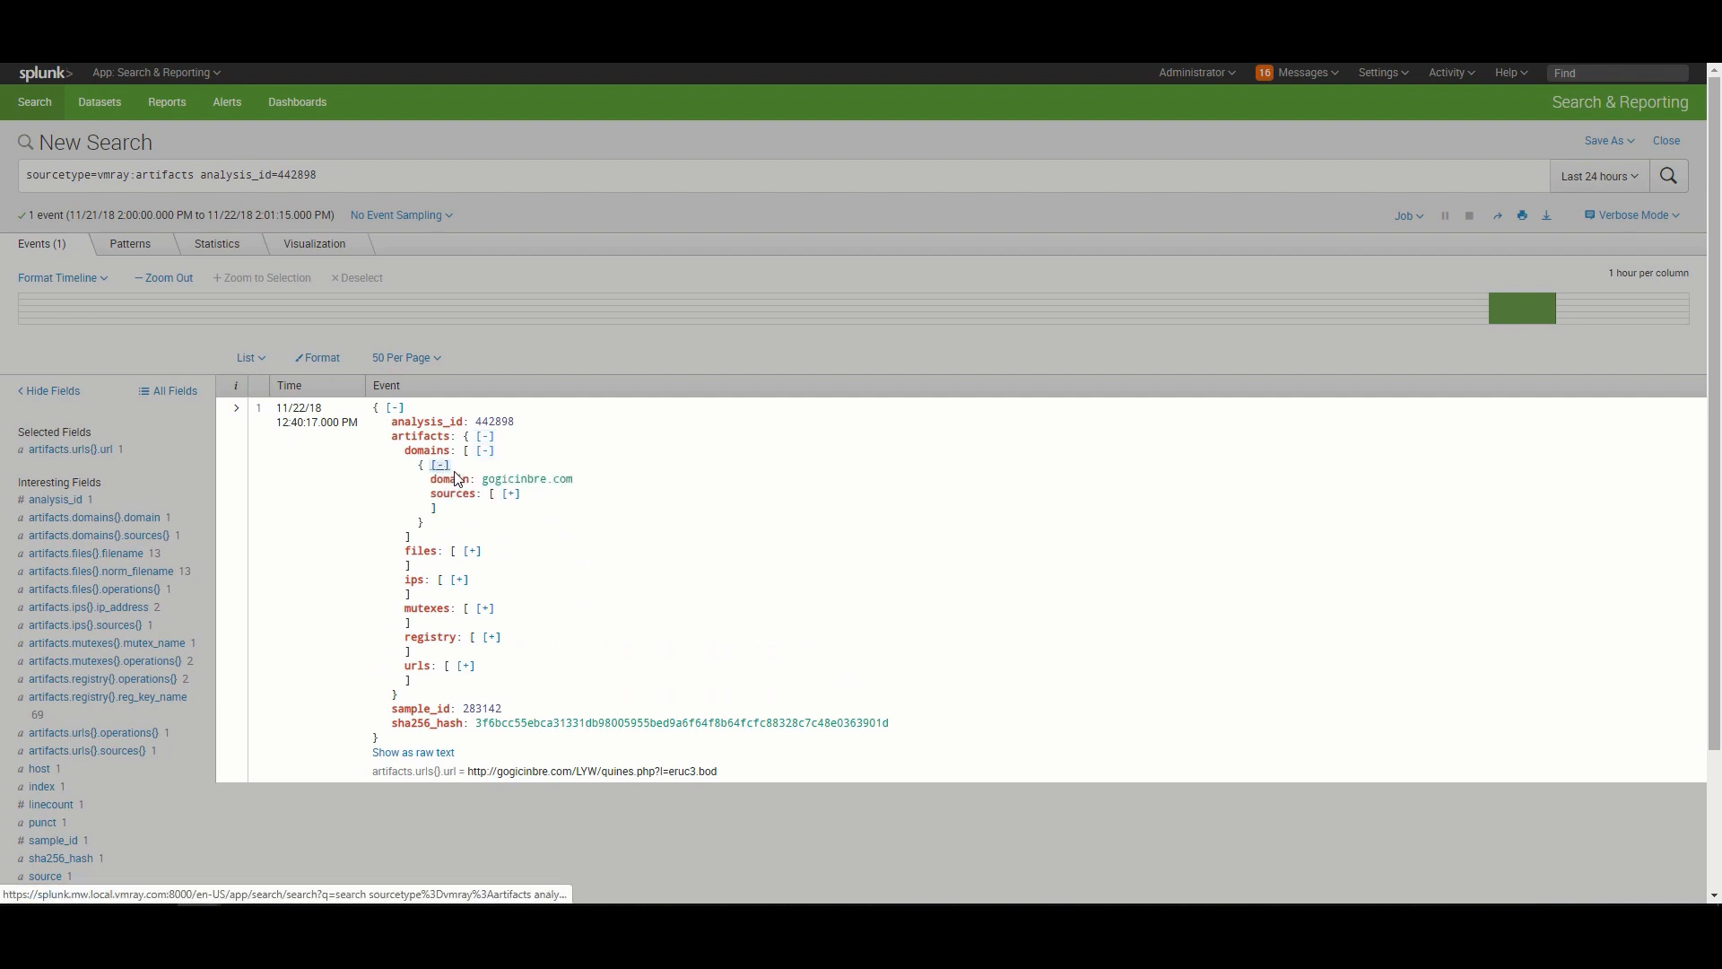
{"action": "left_click", "coordinate": [472, 550]}
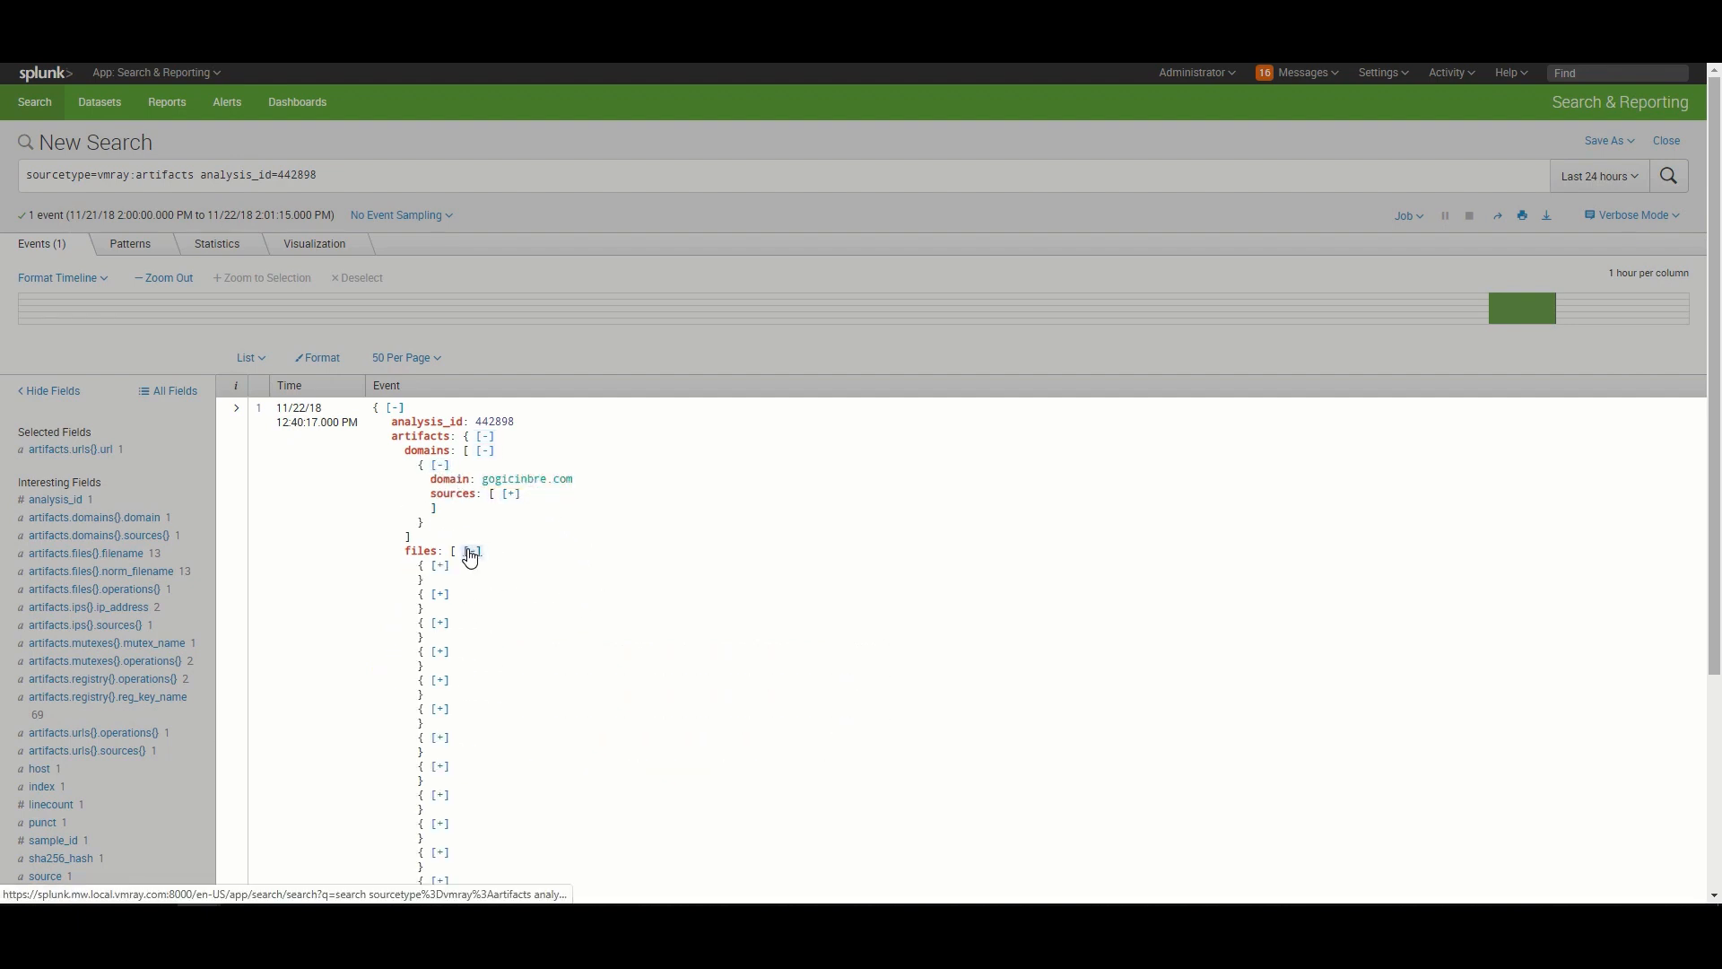
{"action": "left_click", "coordinate": [440, 565]}
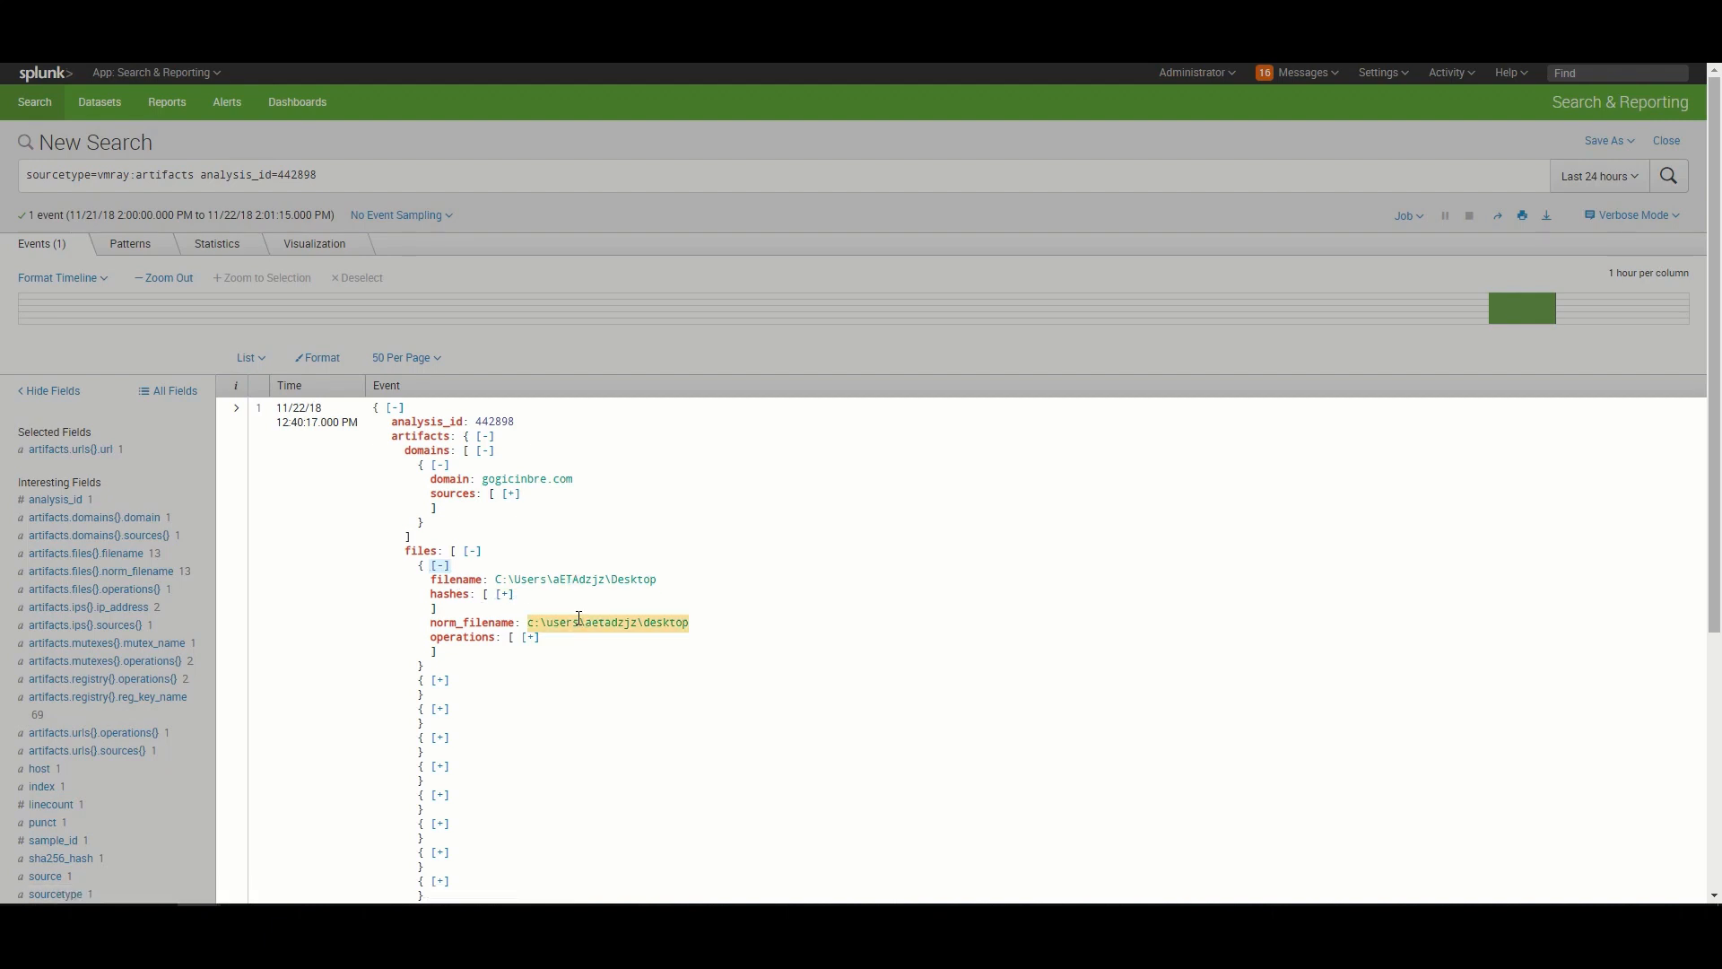
Expand the first entry under ips and the entry under mutexes in the artifacts event
{"action": "scroll", "coordinate": [498, 619], "scroll_direction": "down", "scroll_amount": 4}
{"action": "left_click", "coordinate": [459, 677]}
{"action": "scroll", "coordinate": [503, 646], "scroll_direction": "down", "scroll_amount": 1}
{"action": "left_click", "coordinate": [440, 606]}
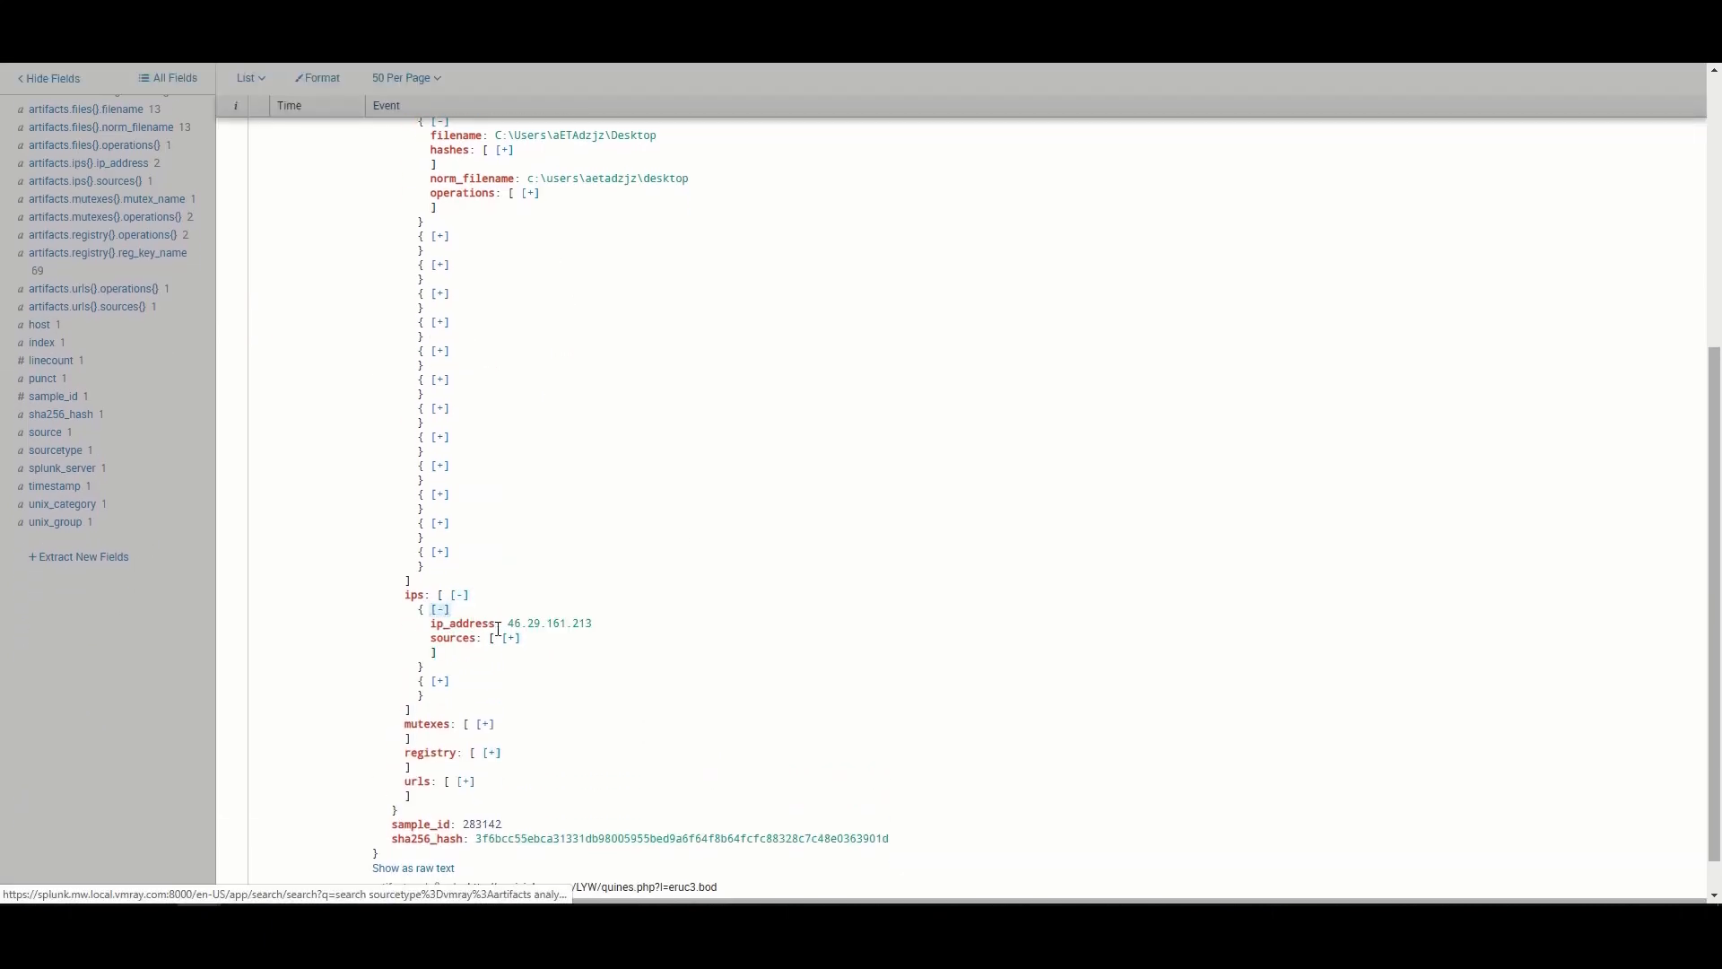
{"action": "scroll", "coordinate": [549, 672], "scroll_direction": "down", "scroll_amount": 1}
{"action": "left_click", "coordinate": [484, 681]}
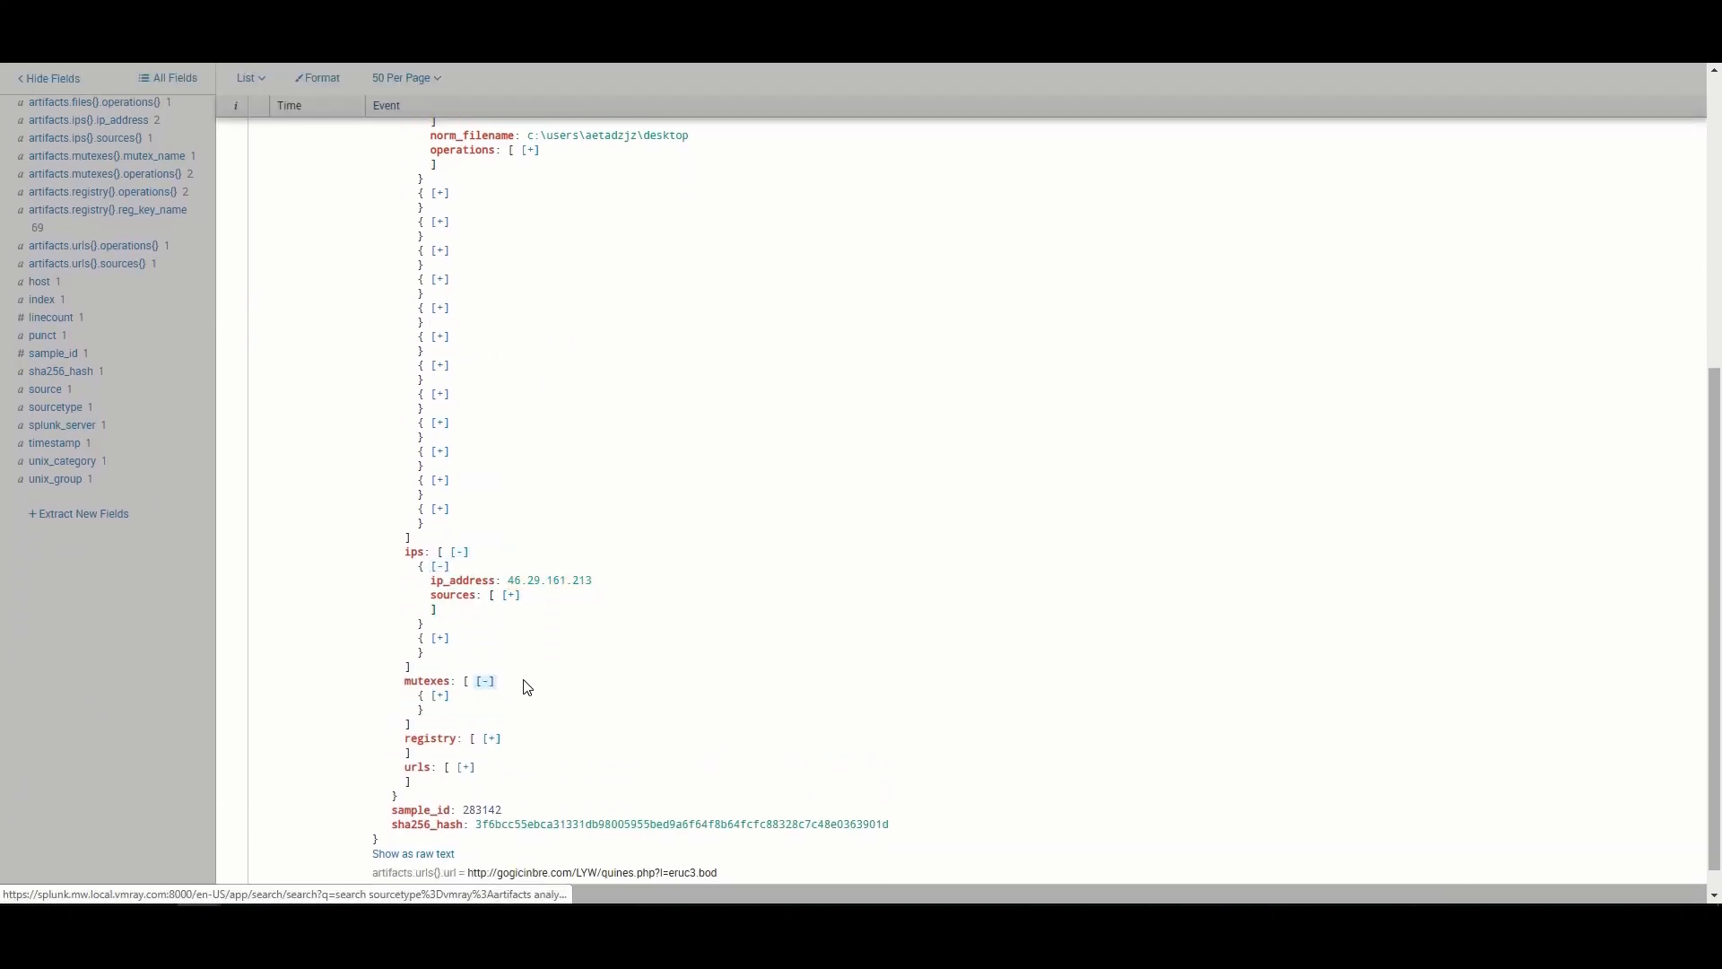
{"action": "scroll", "coordinate": [524, 686], "scroll_direction": "down", "scroll_amount": 1}
{"action": "left_click", "coordinate": [441, 668]}
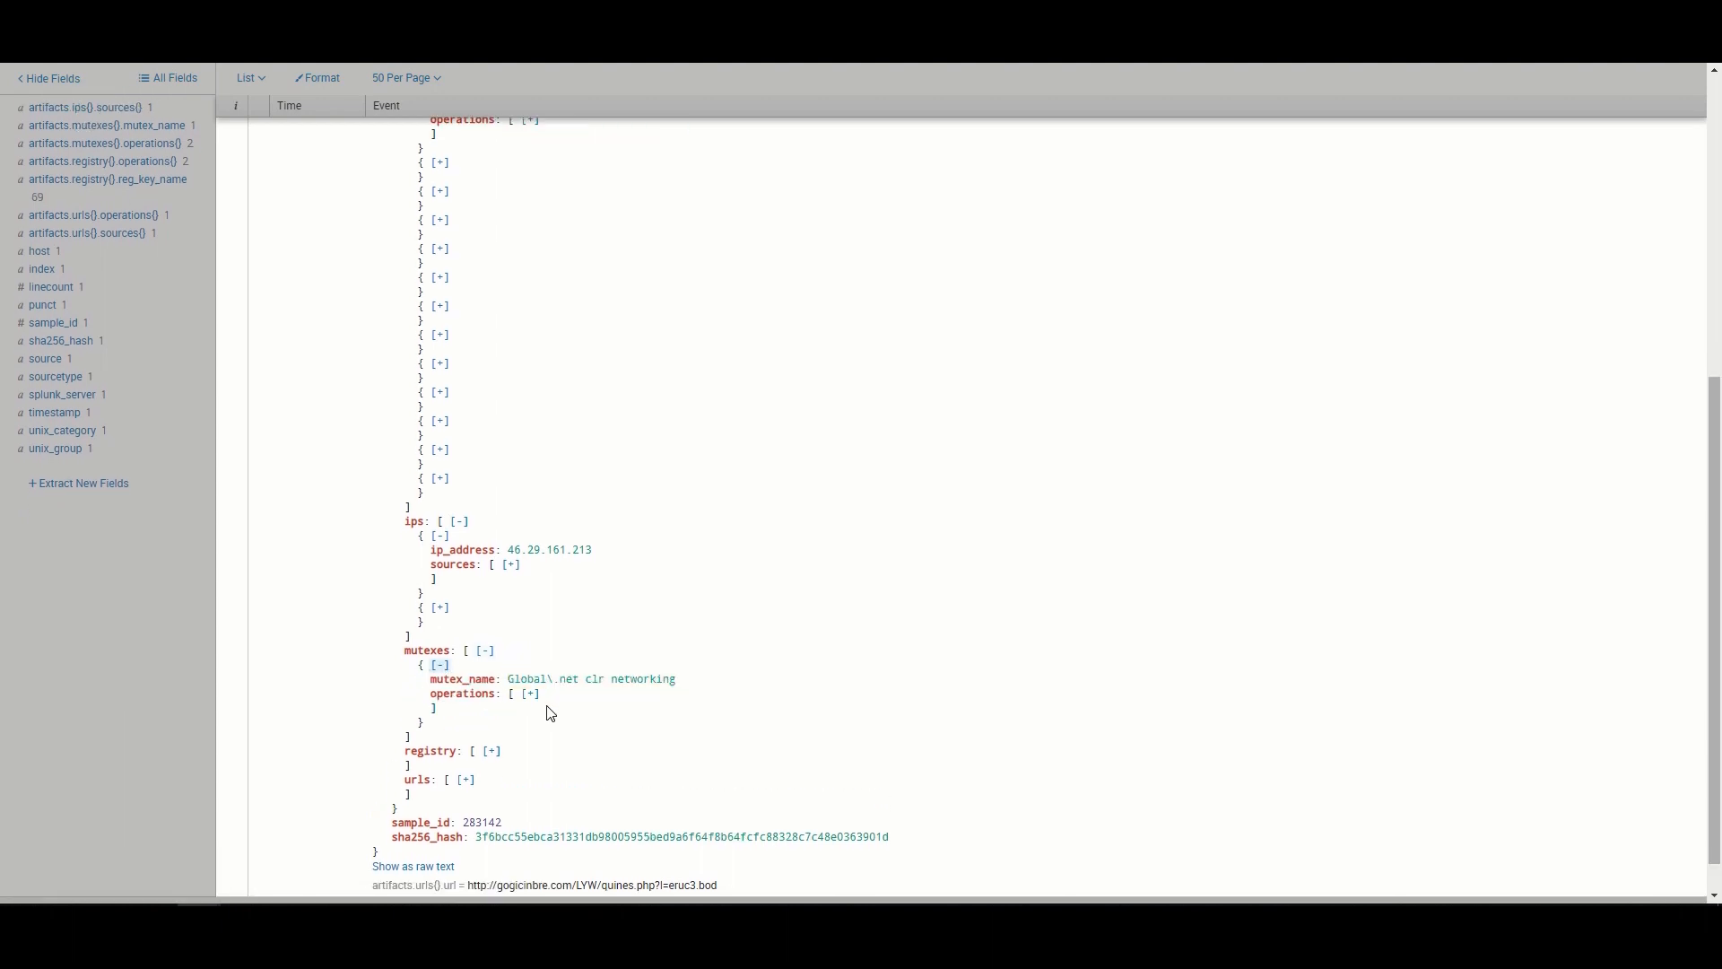
Expand the urls list in the artifacts event and its single URL entry
{"action": "scroll", "coordinate": [542, 705], "scroll_direction": "down", "scroll_amount": 1}
{"action": "left_click", "coordinate": [467, 741]}
{"action": "scroll", "coordinate": [453, 734], "scroll_direction": "down", "scroll_amount": 1}
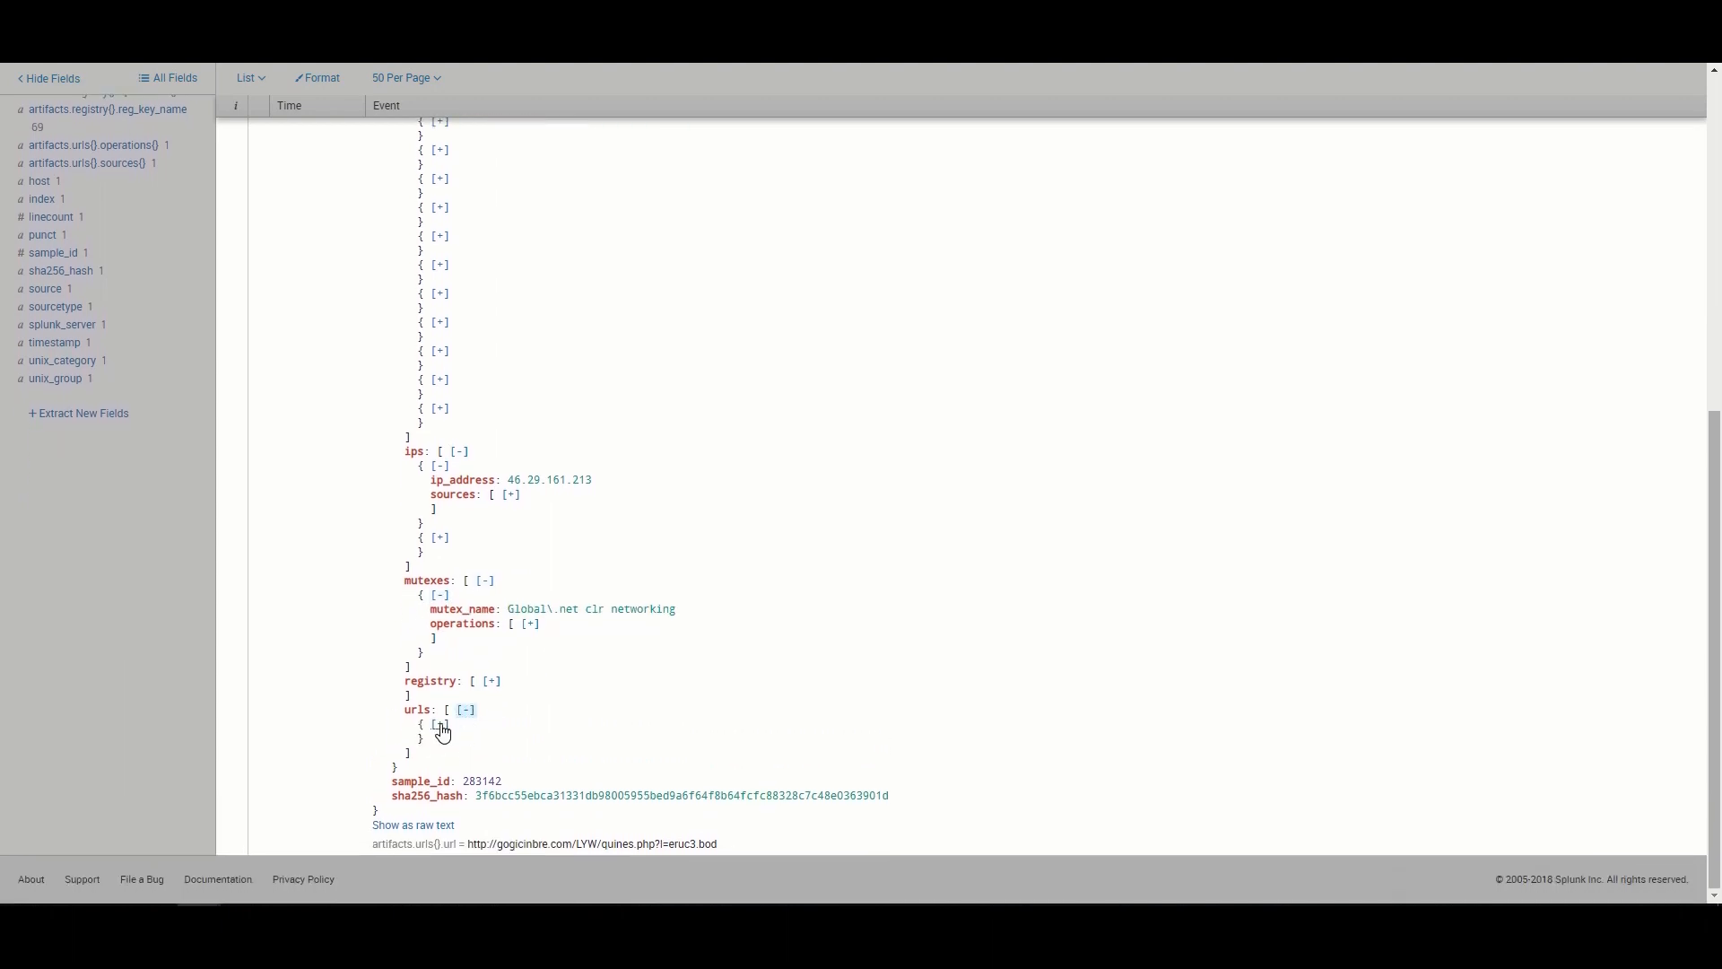
{"action": "left_click", "coordinate": [441, 728]}
{"action": "scroll", "coordinate": [440, 722], "scroll_direction": "down", "scroll_amount": 1}
Search sourcetype=vmray:artifacts using spath on "artifacts.domains{}.domain" for the value "gogicinbre.com", with the time range Week to date
{"action": "scroll", "coordinate": [622, 653], "scroll_direction": "up", "scroll_amount": 15}
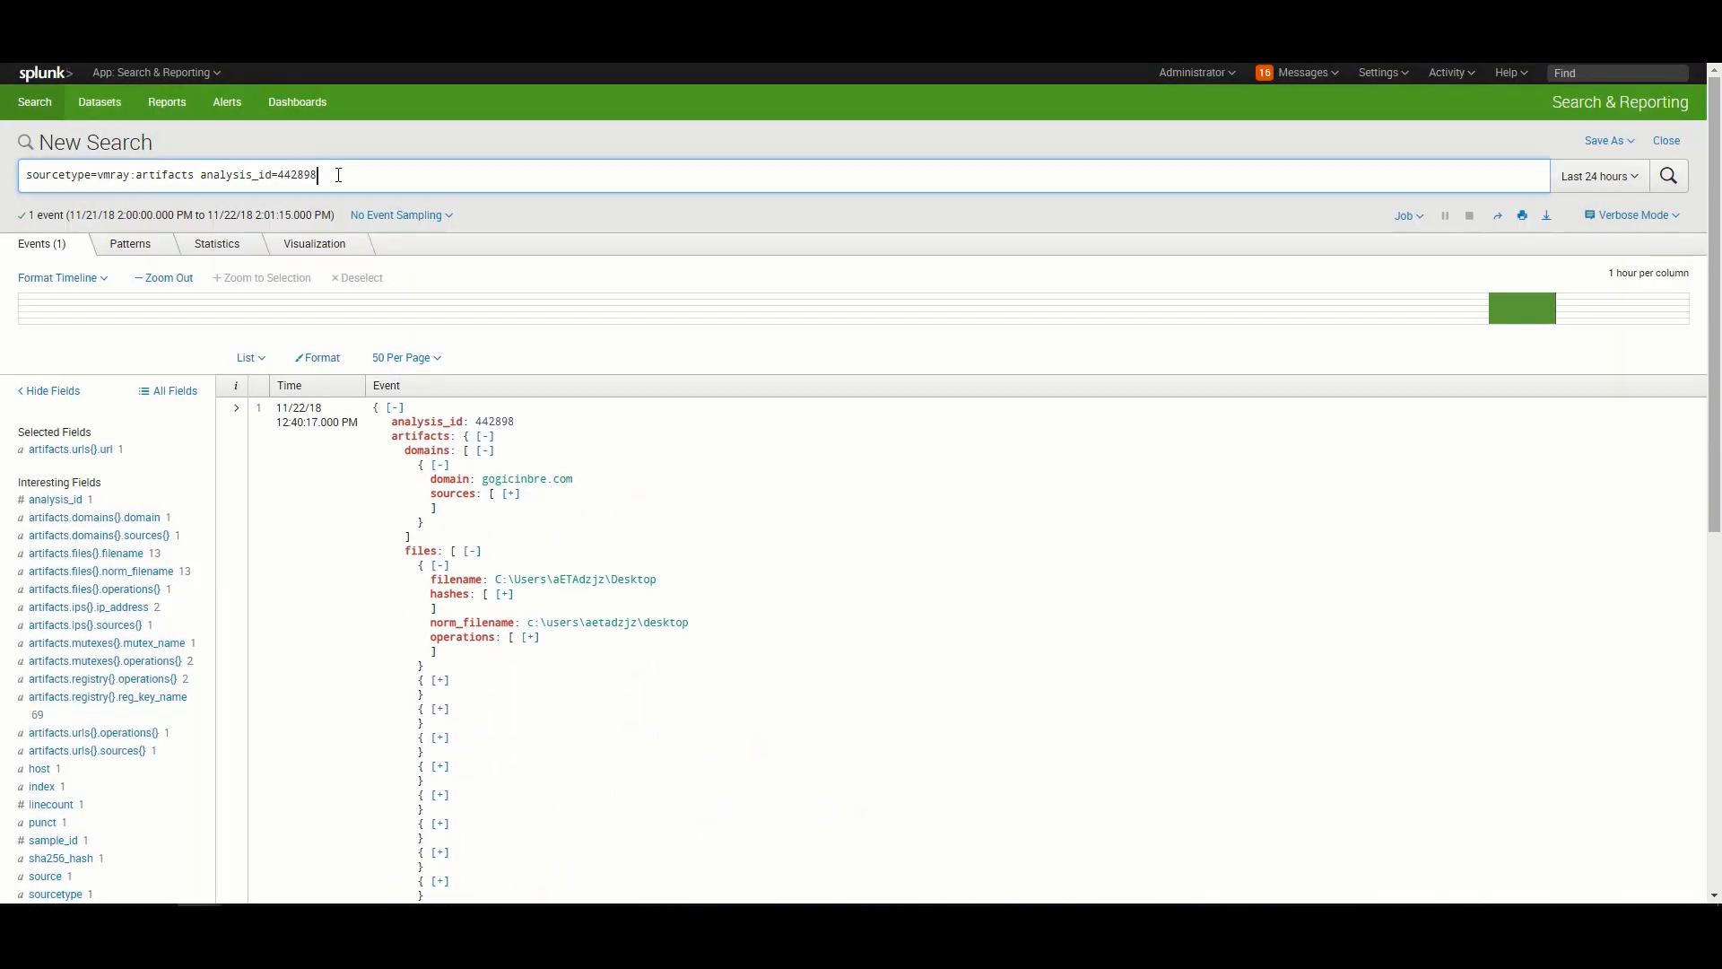
{"action": "key", "text": "ctrl+a"}
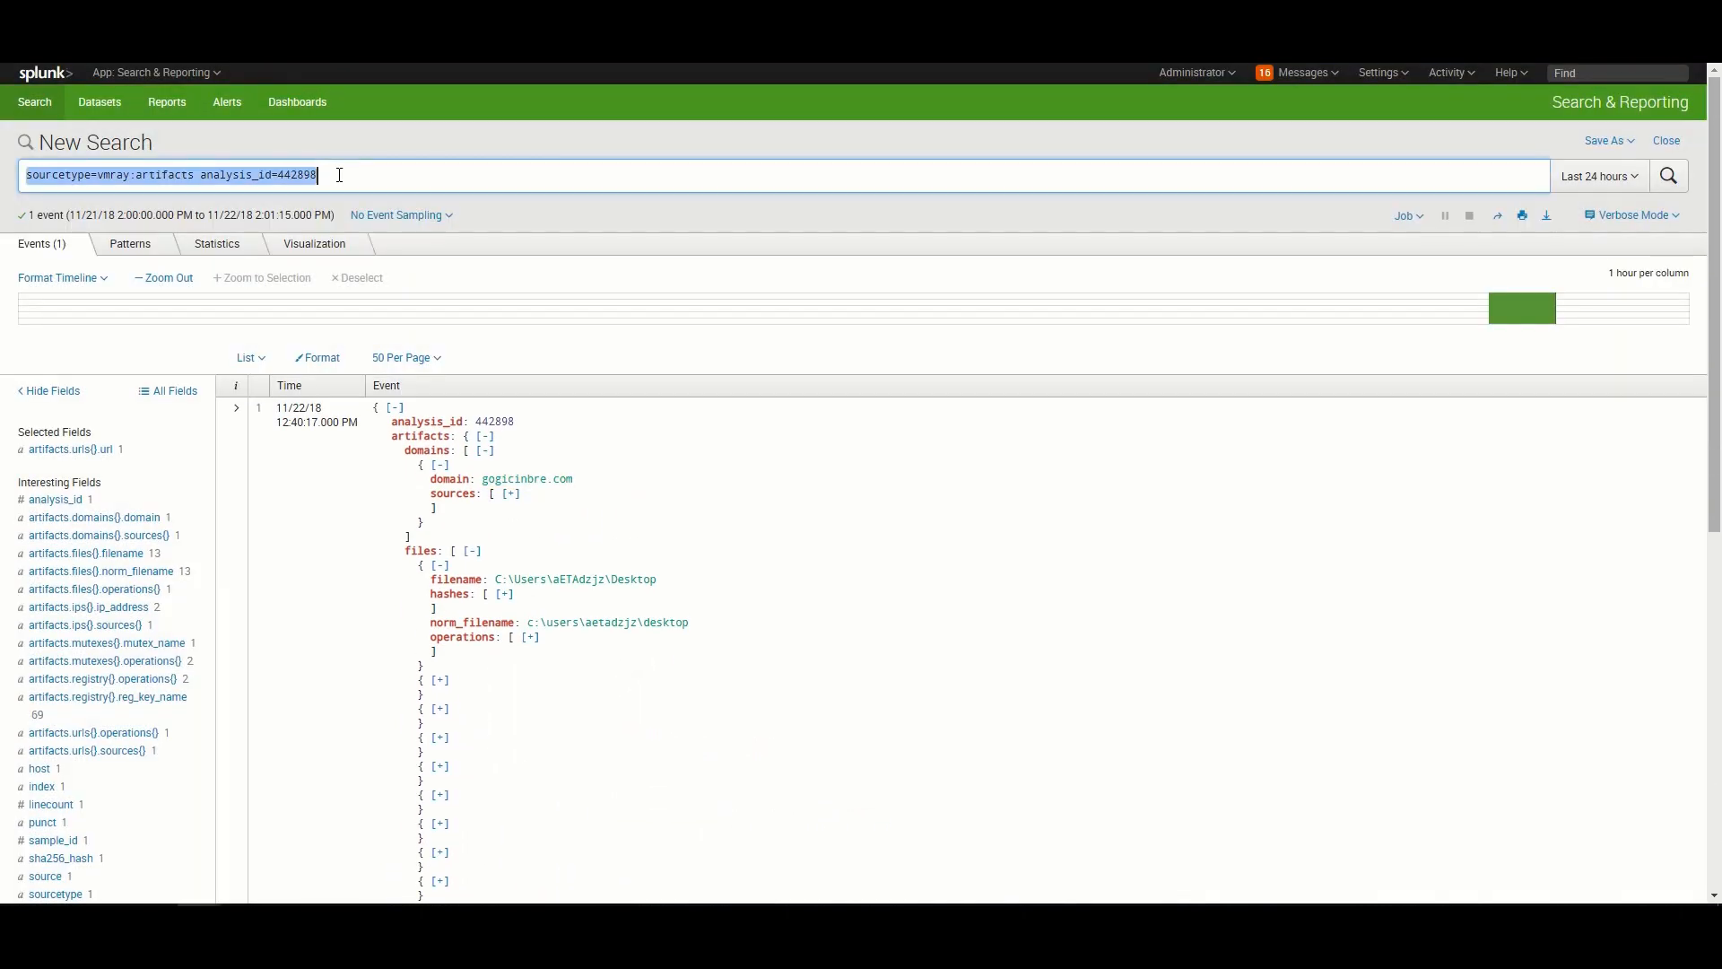
{"action": "type", "text": "sourcetype=vmray:artifacts | spath \"artifacts.domains{}.domain\" | search \"artifacts.domains{}.domain\"=\"gogicinbre.com\""}
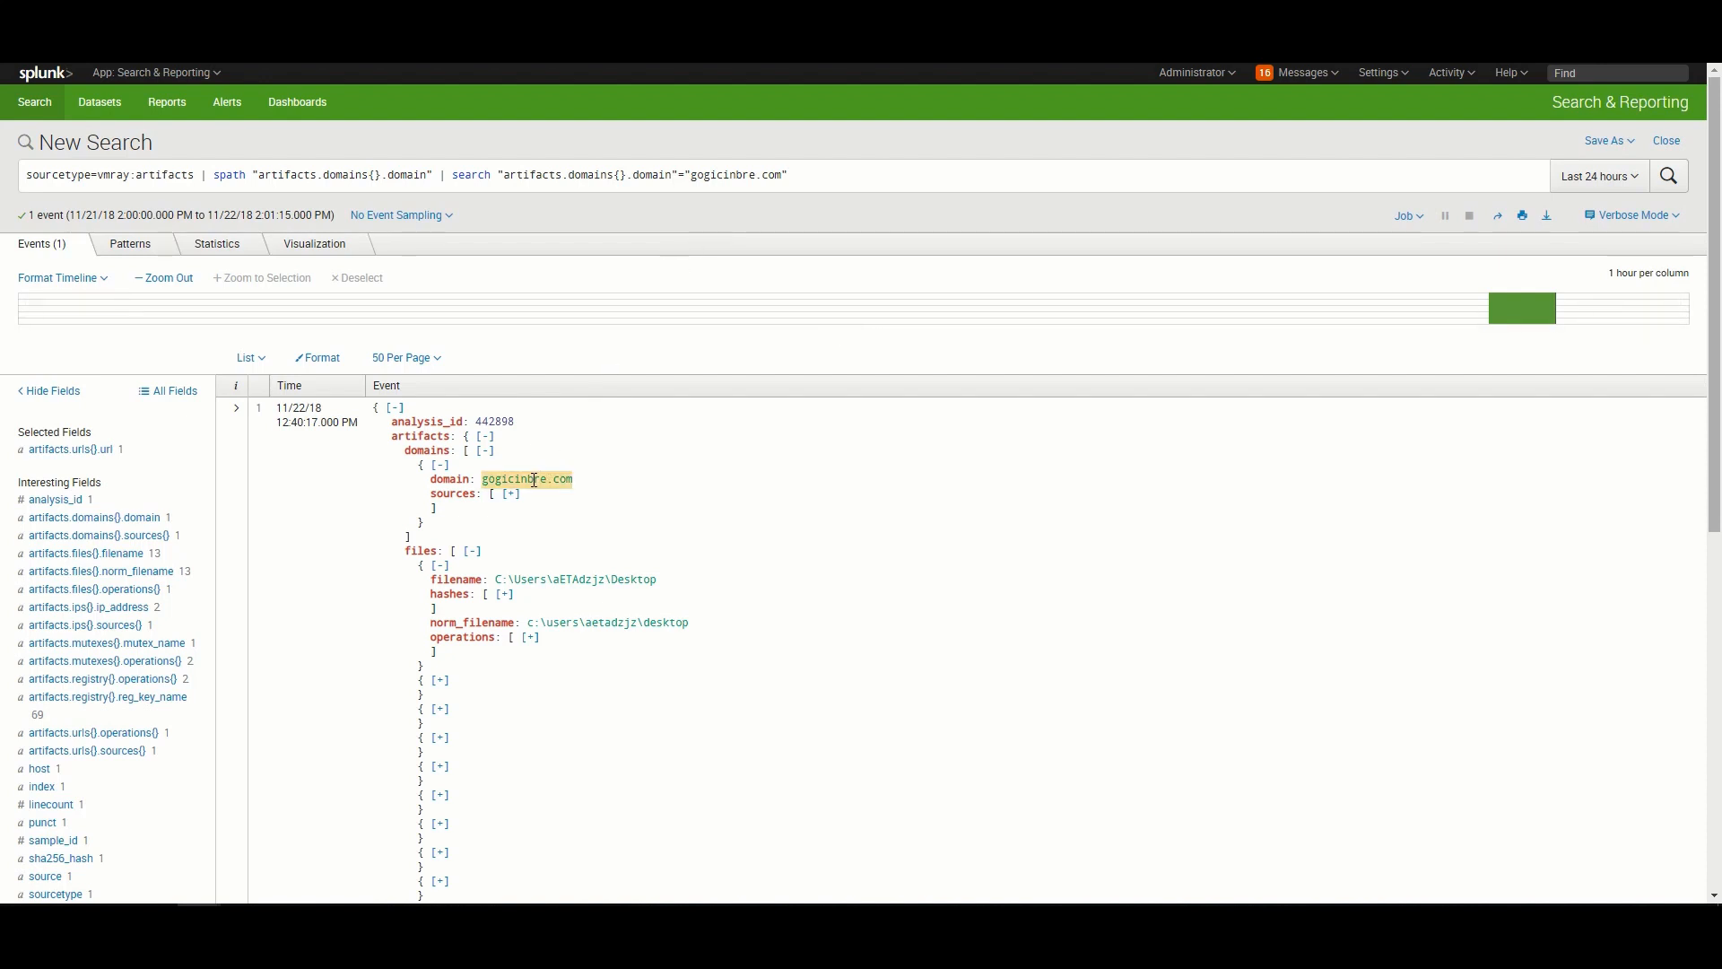
{"action": "left_click", "coordinate": [1610, 176]}
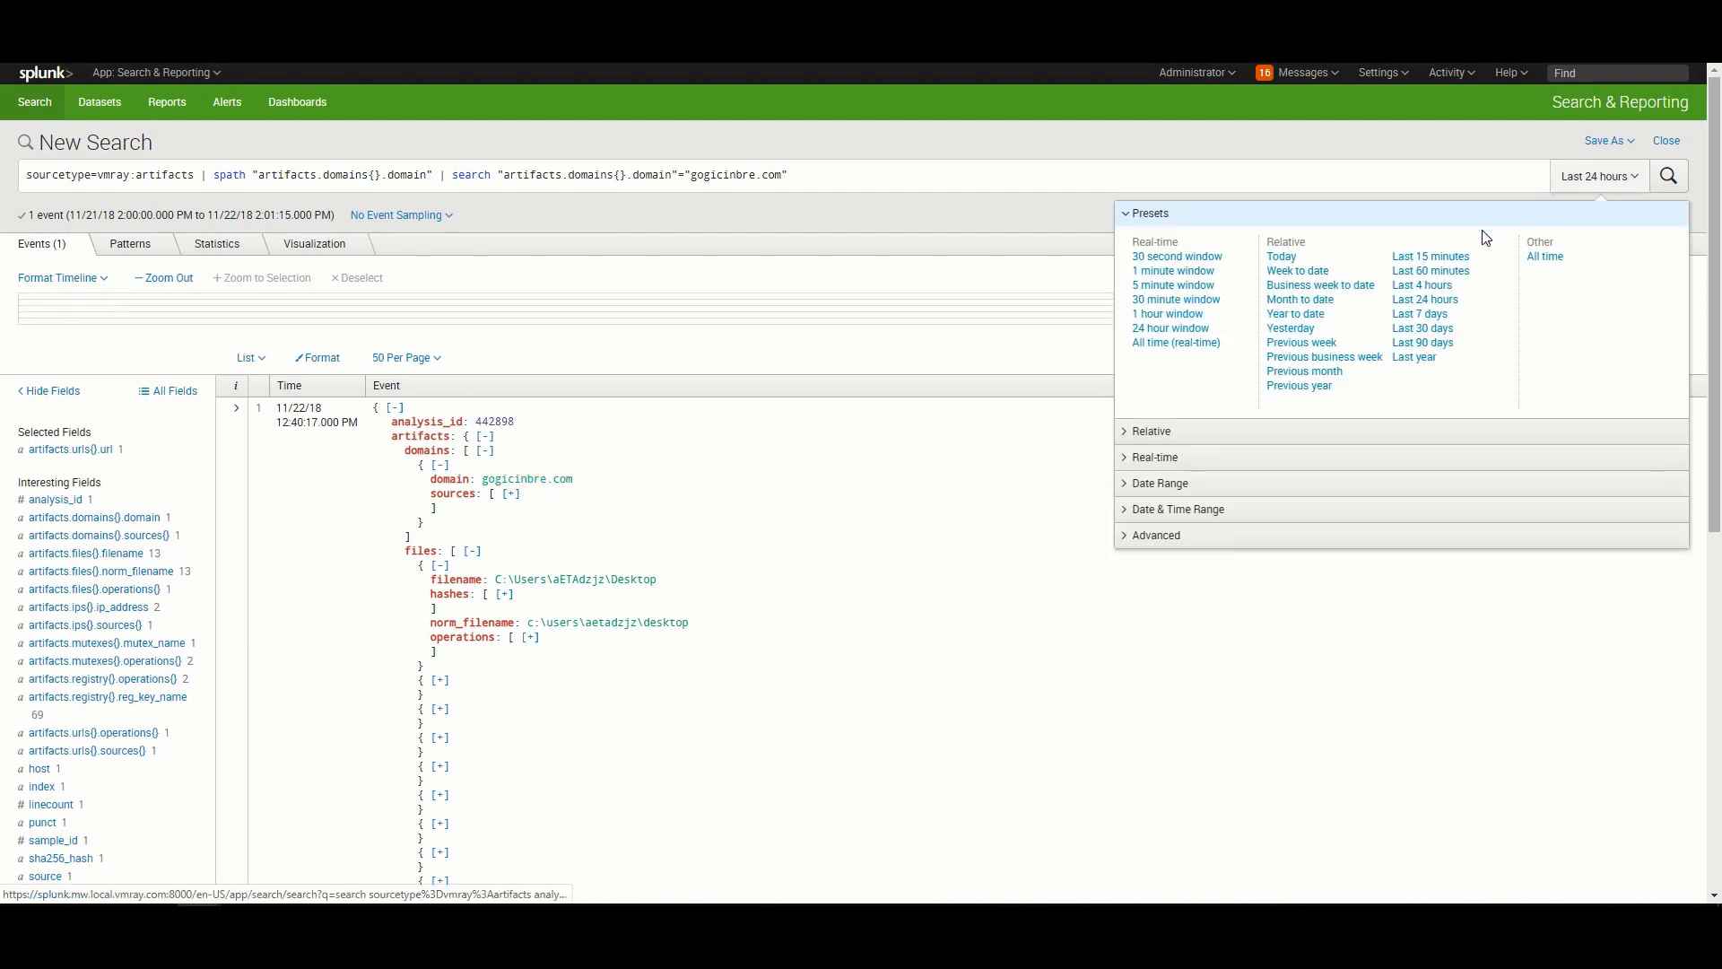
{"action": "left_click", "coordinate": [1304, 271]}
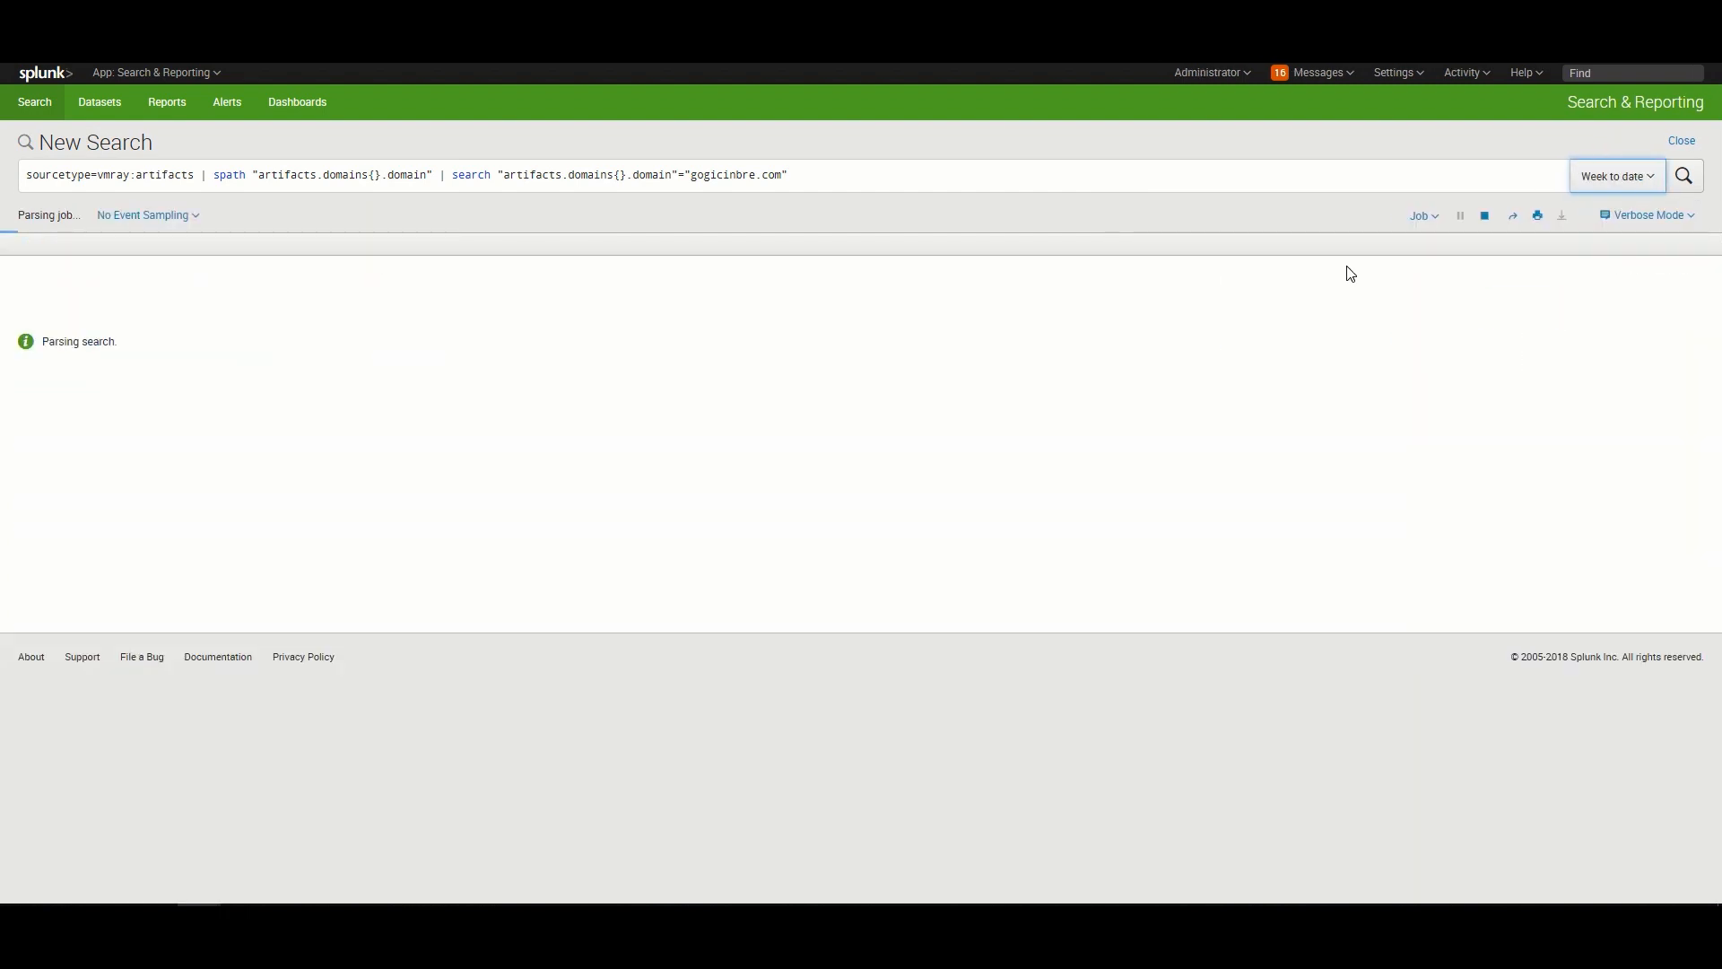
Extend the domain query with a join on sample_id to sourcetype=vmray:sample and tabulate sample_filename and sample_vti_score
{"action": "scroll", "coordinate": [877, 460], "scroll_direction": "down", "scroll_amount": 5}
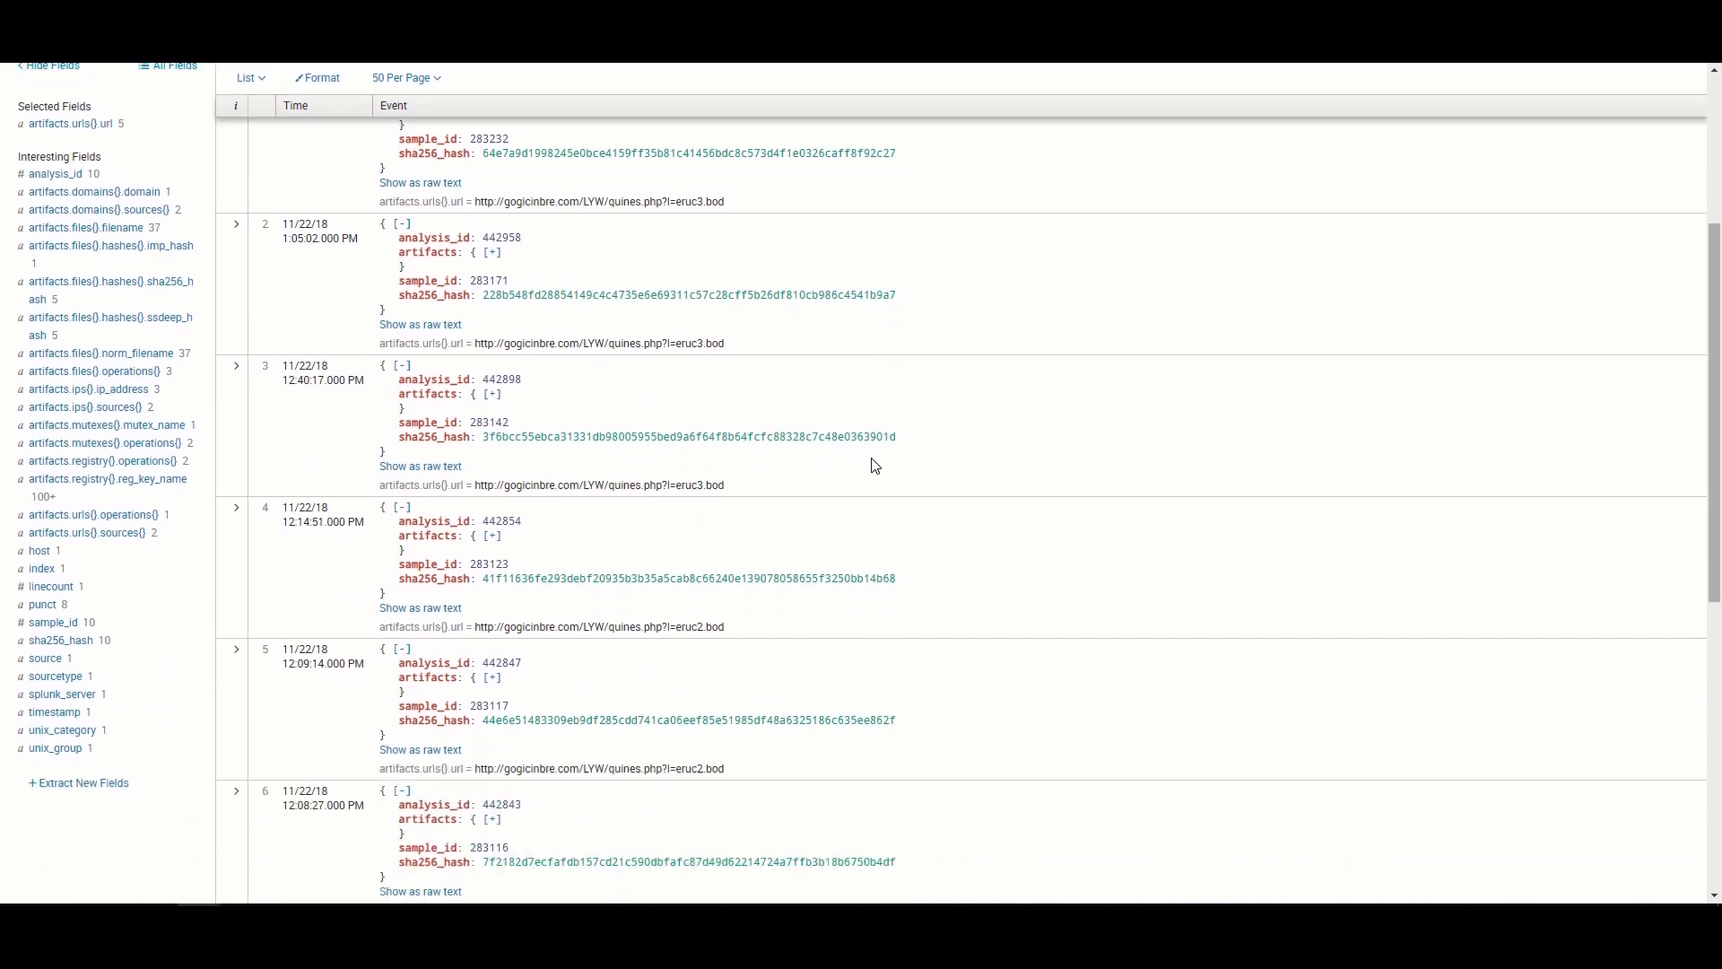
{"action": "scroll", "coordinate": [875, 464], "scroll_direction": "down", "scroll_amount": 7}
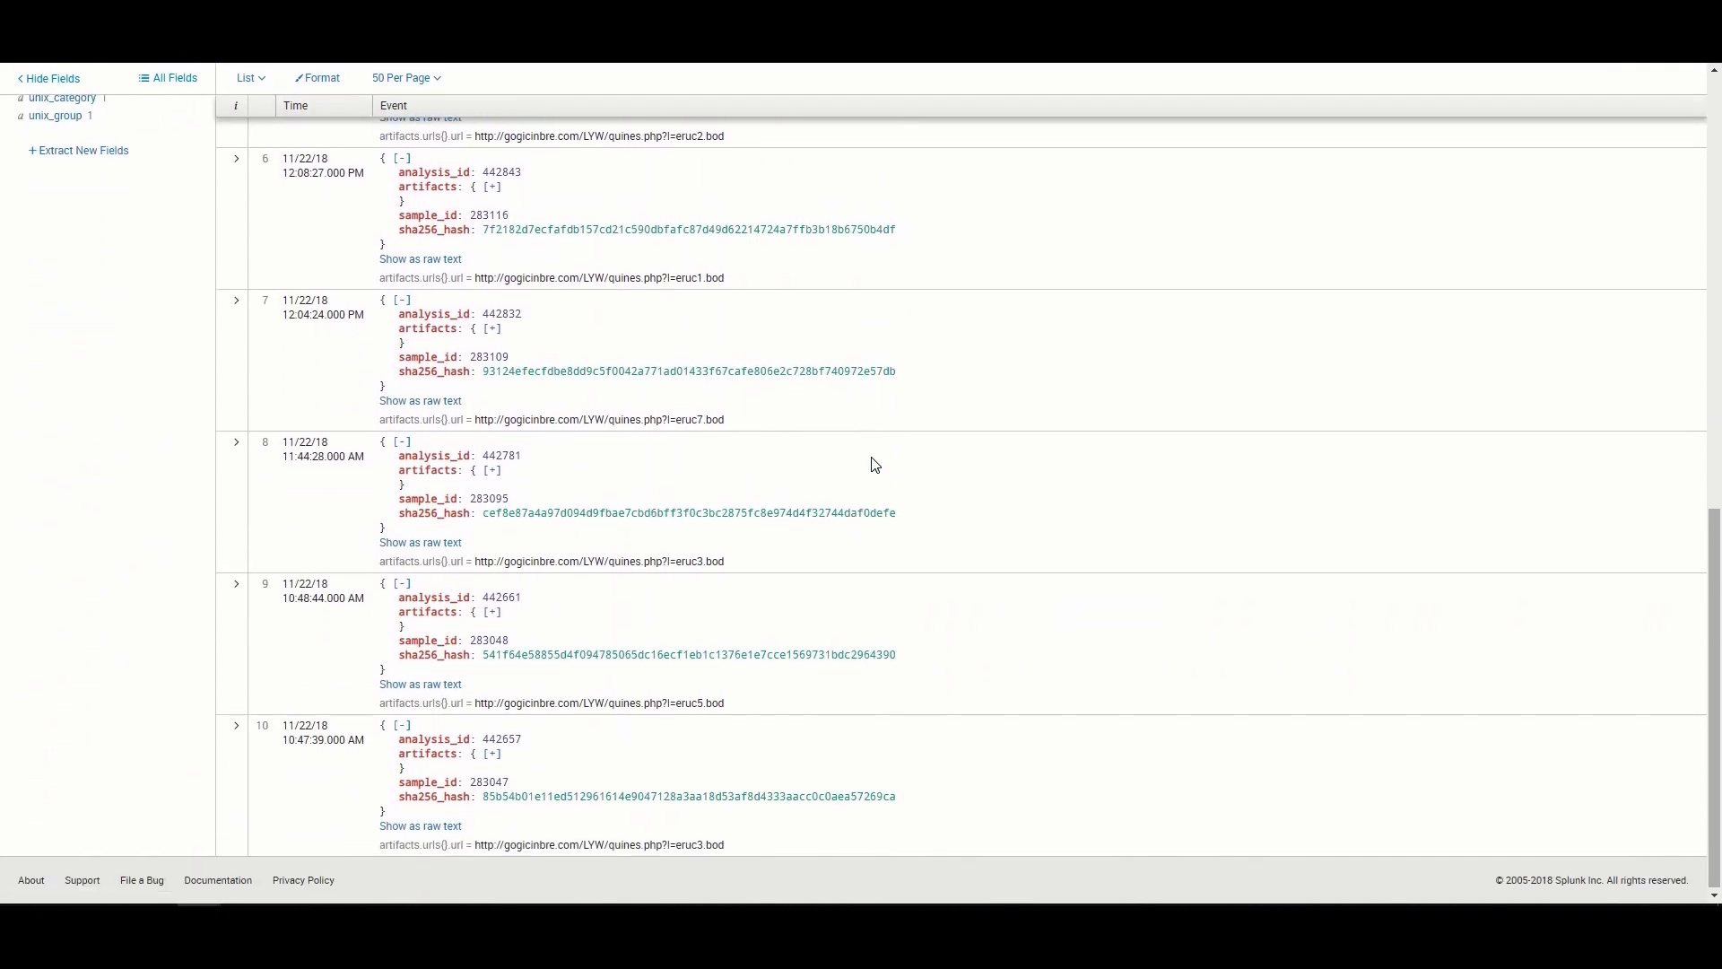
{"action": "scroll", "coordinate": [875, 465], "scroll_direction": "up", "scroll_amount": 12}
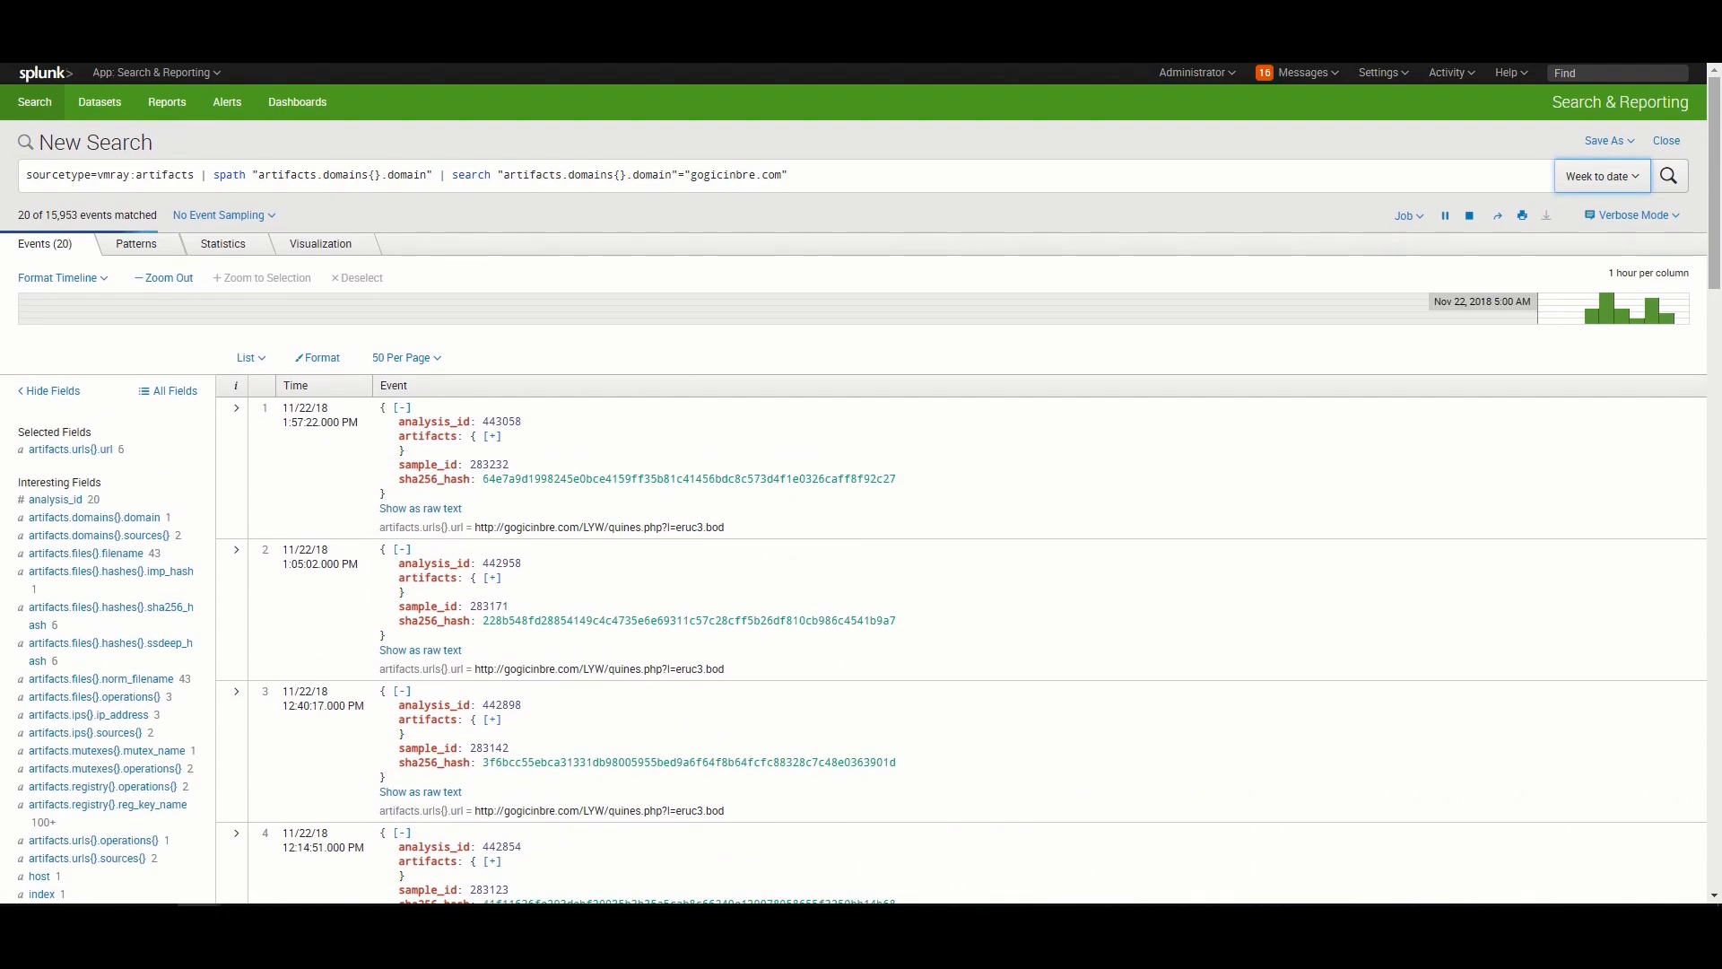
{"action": "left_click", "coordinate": [827, 175]}
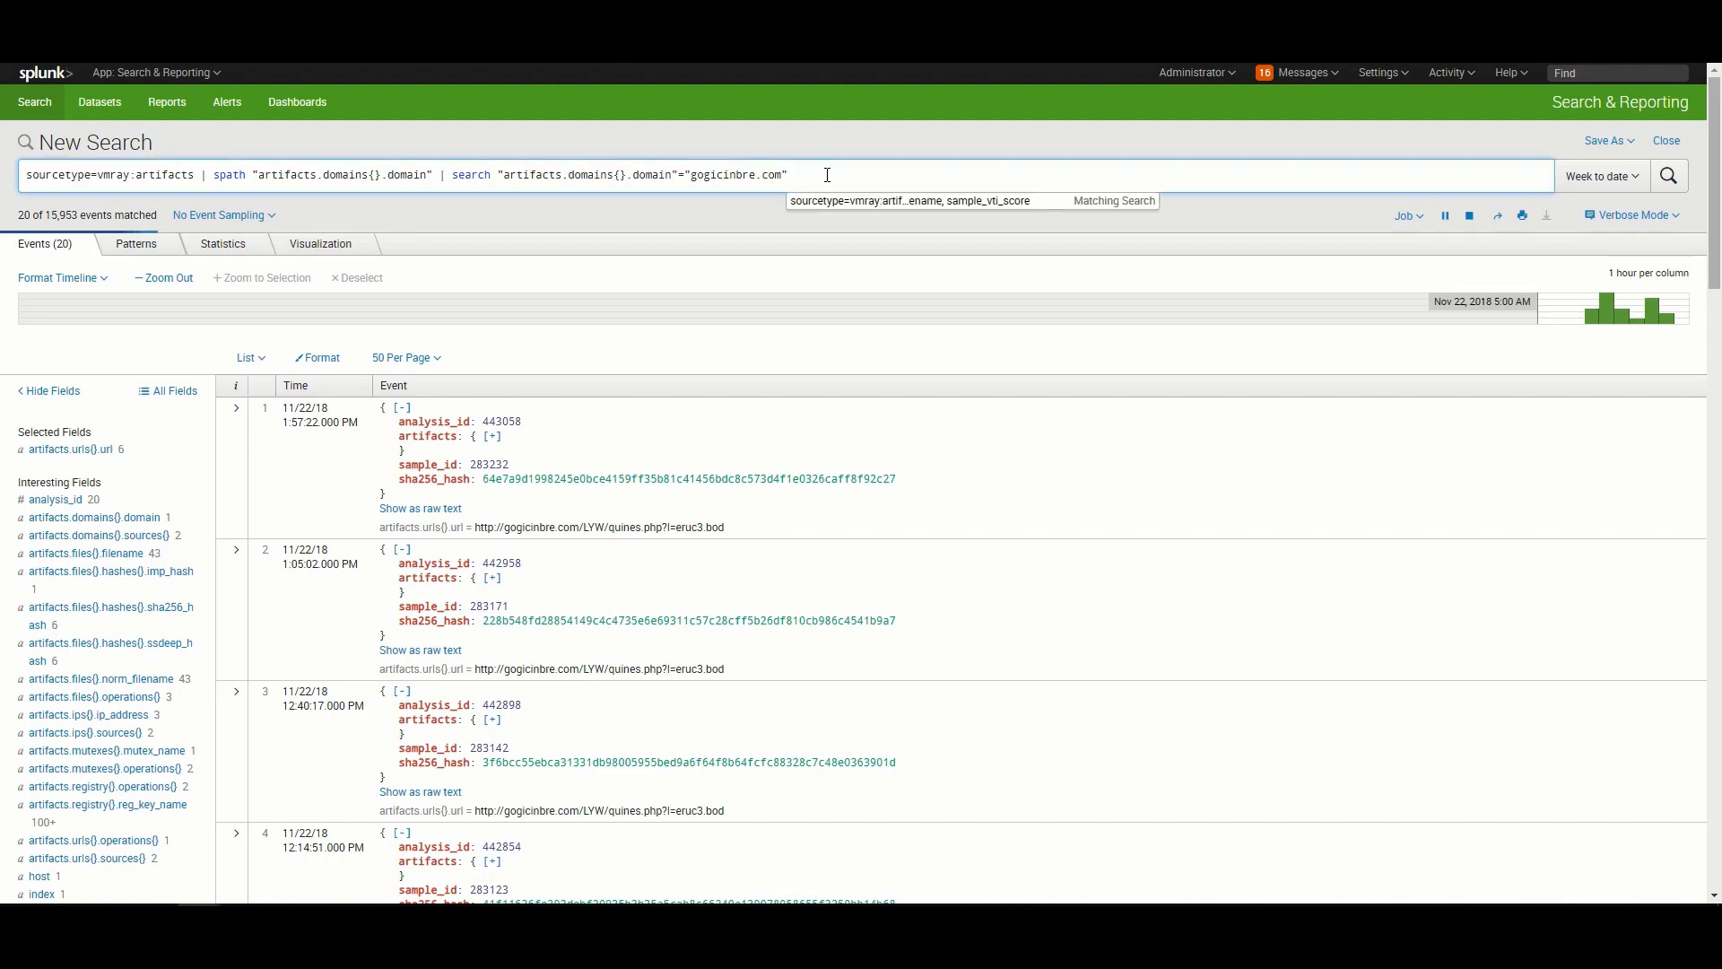
{"action": "type", "text": "| join sample_id [search sourcetype=vmray:sample] | table sample_filename, sample_vti_score"}
{"action": "key", "text": "Return"}
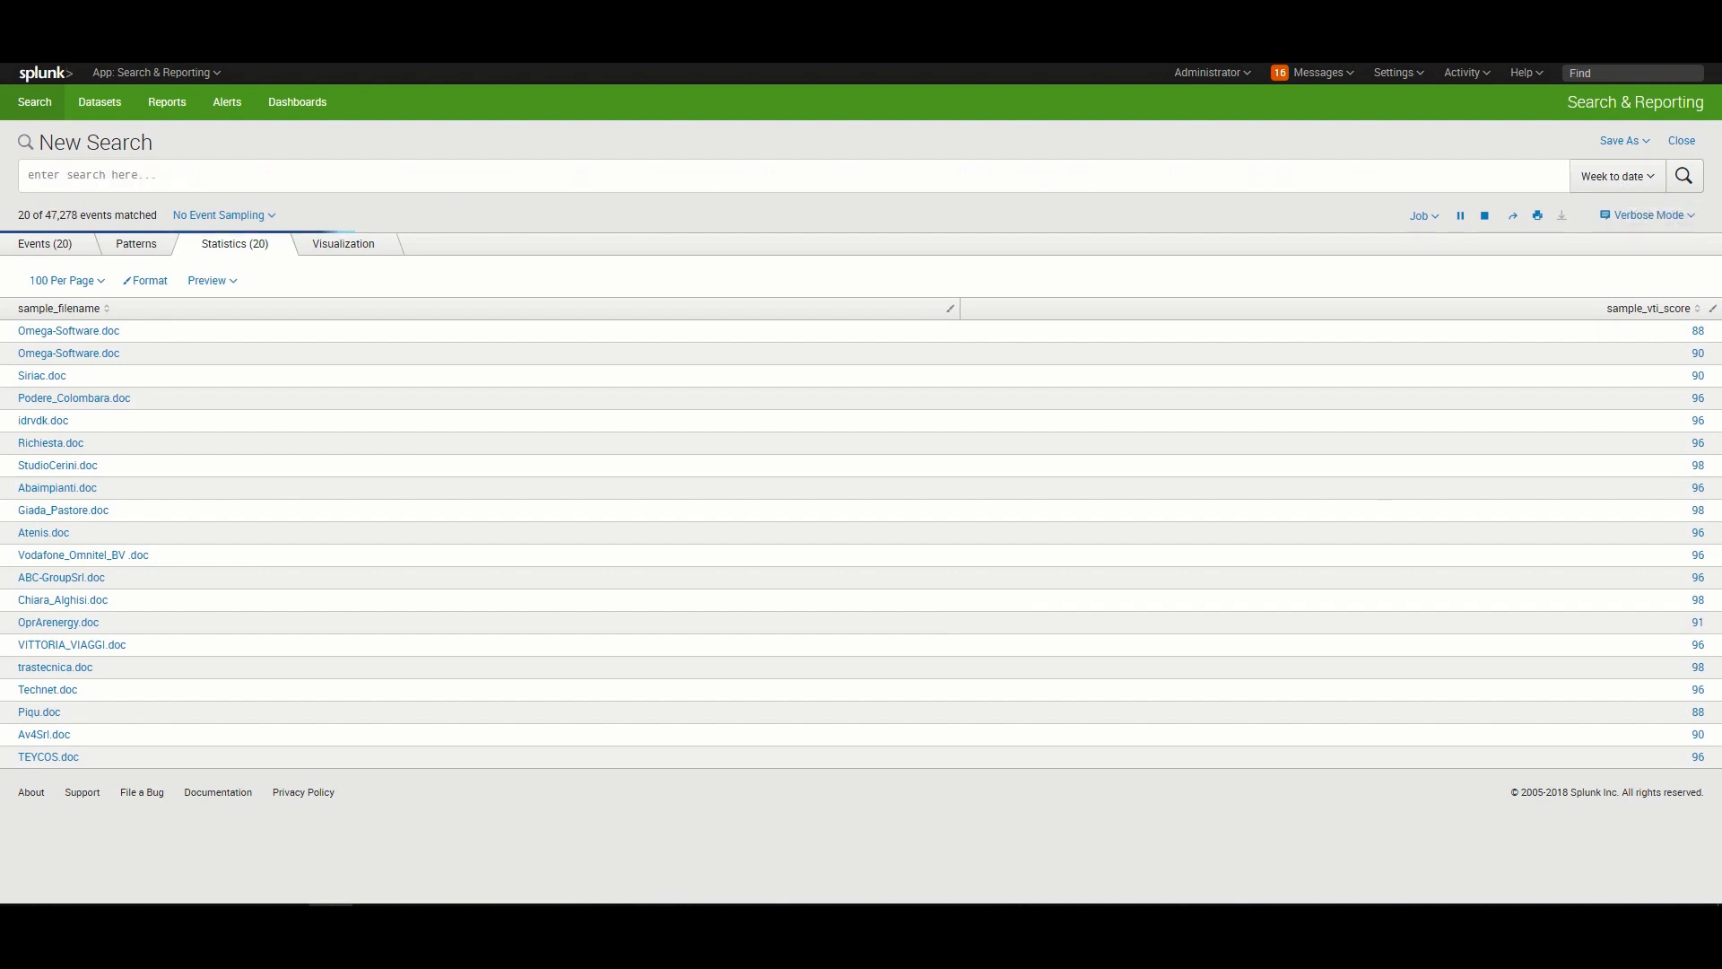
Run a new search for sourcetype="vmray:yara" match_count>0
{"action": "left_click", "coordinate": [135, 178]}
{"action": "type", "text": "sourcetype=\"vmray:yara\" match_count>0"}
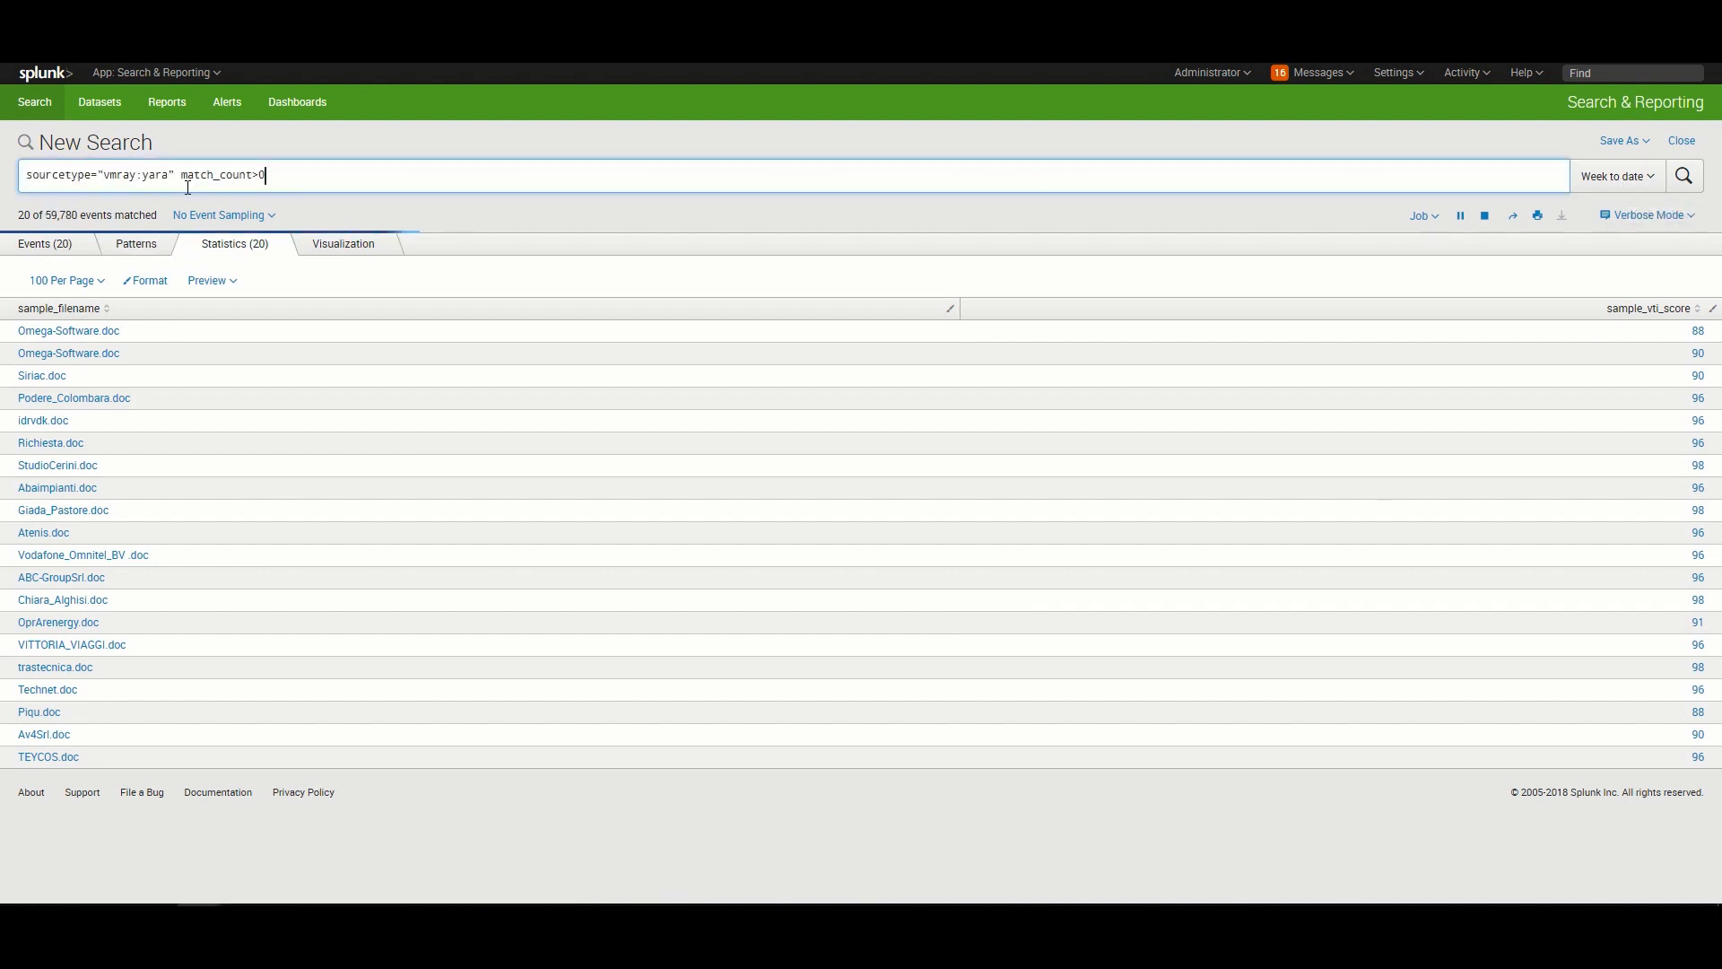
{"action": "key", "text": "Return"}
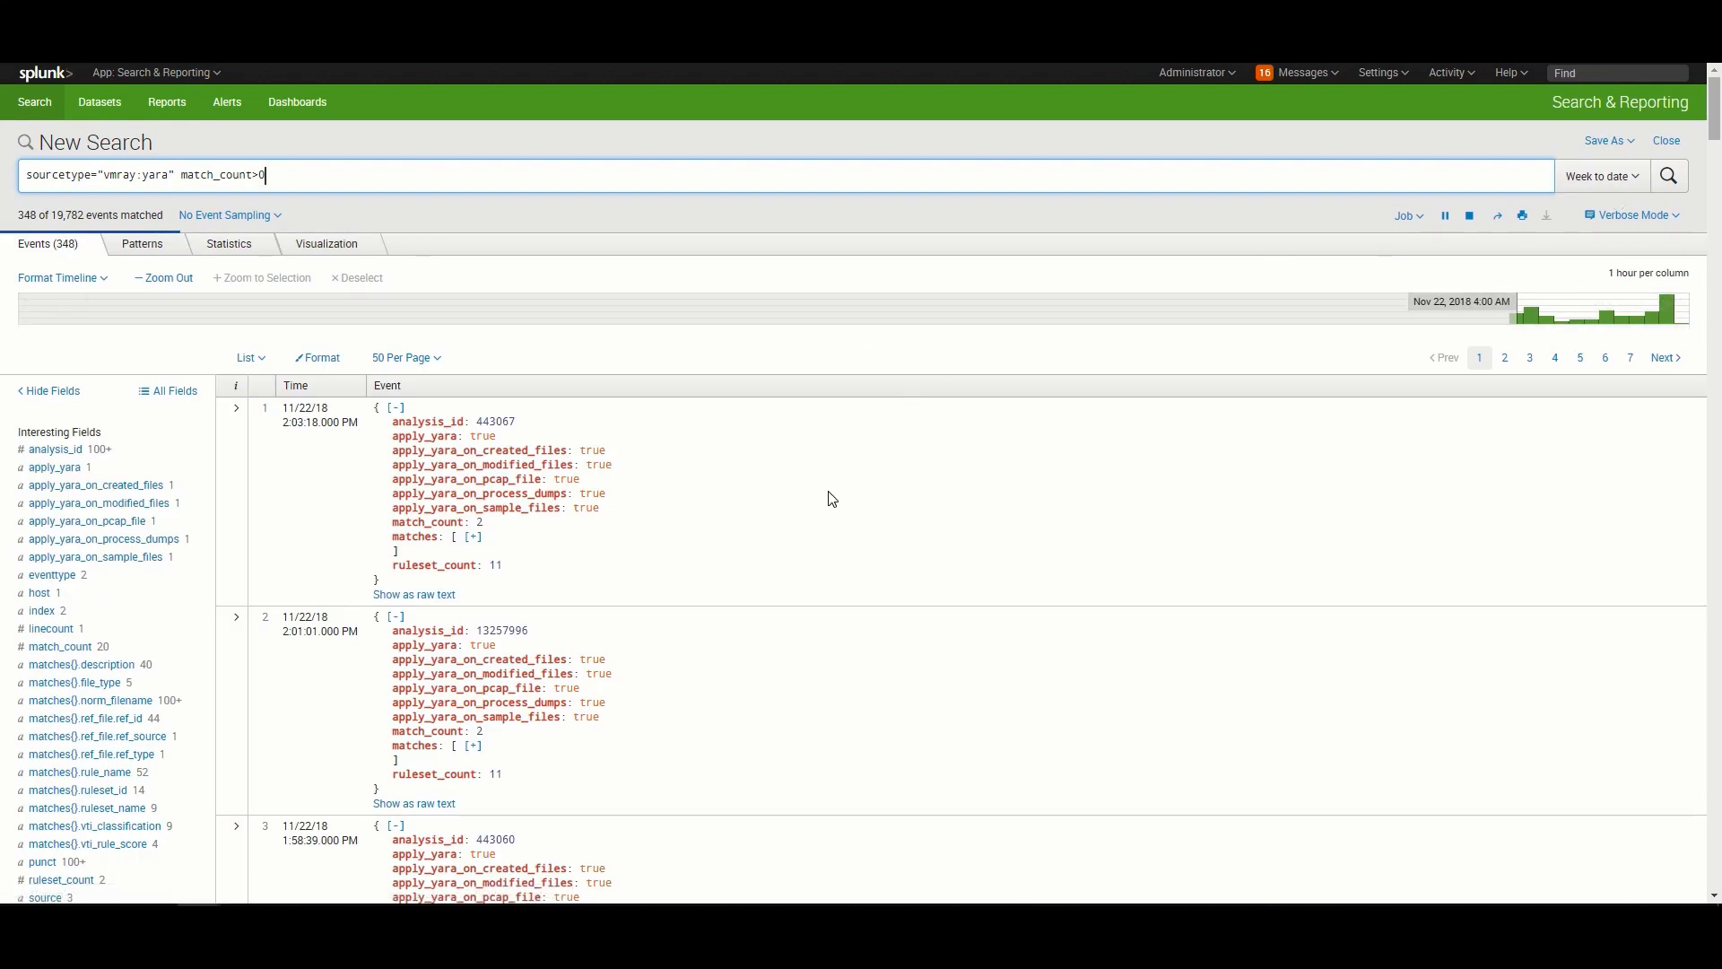
Look through the YARA match events and open the top values of the matches{}.ruleset_name field
{"action": "scroll", "coordinate": [790, 520], "scroll_direction": "down", "scroll_amount": 3}
{"action": "scroll", "coordinate": [790, 520], "scroll_direction": "down", "scroll_amount": 3}
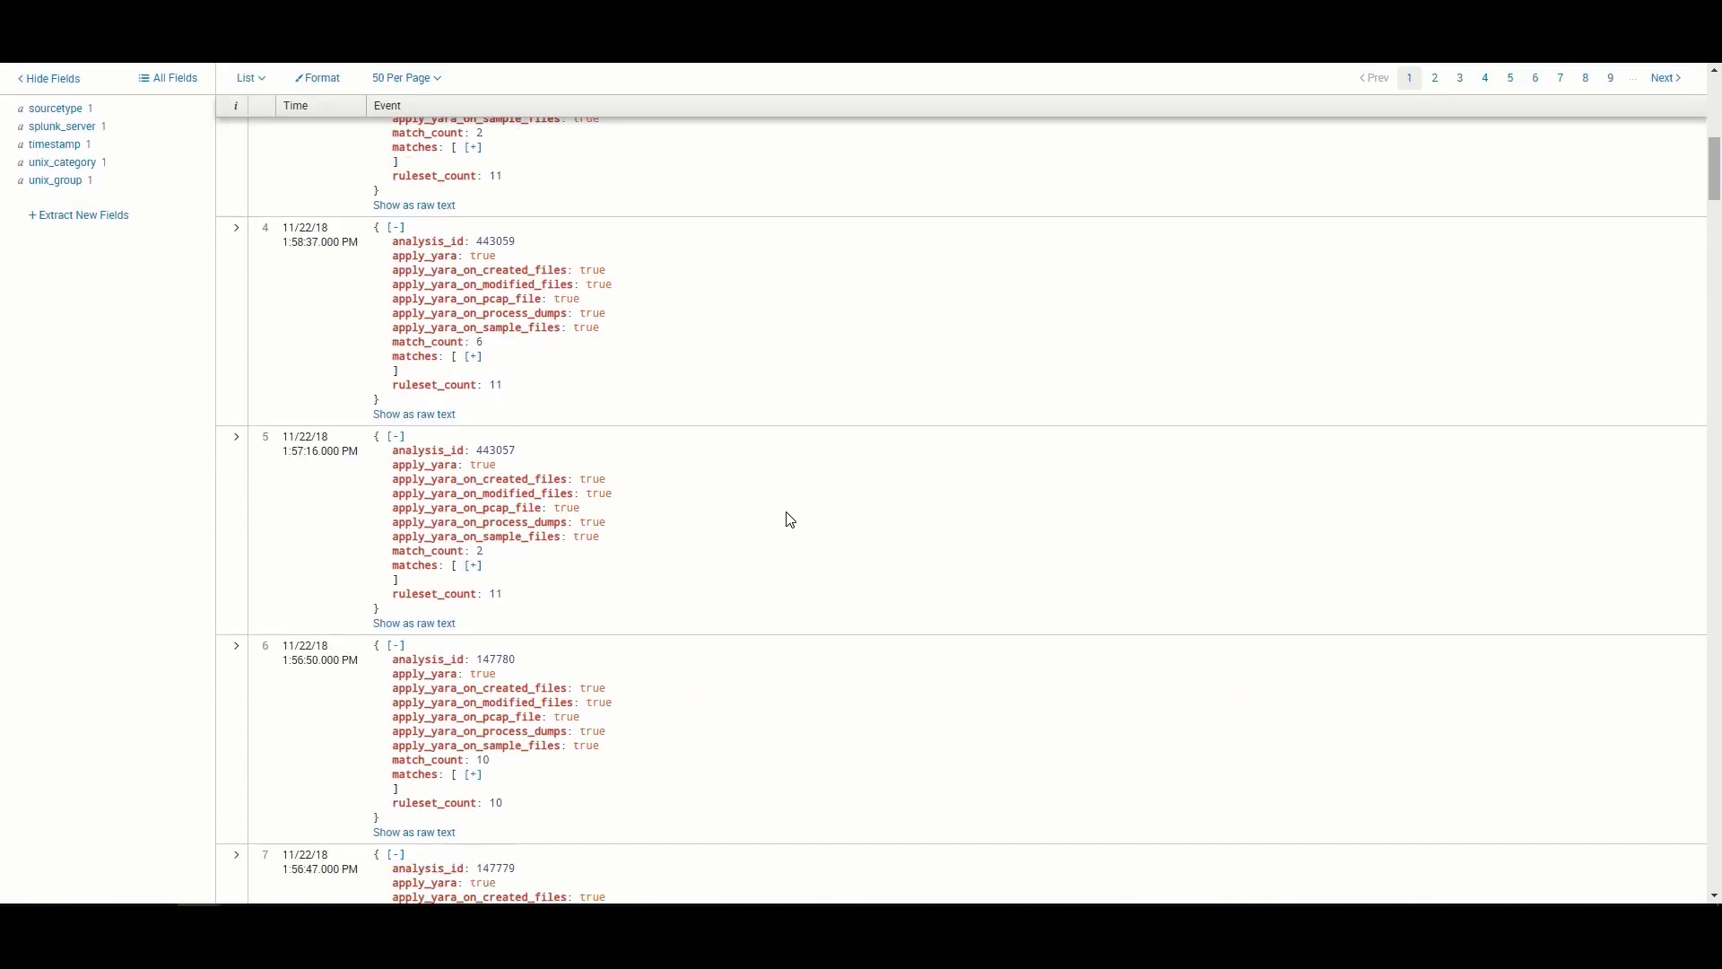
{"action": "scroll", "coordinate": [790, 520], "scroll_direction": "up", "scroll_amount": 6}
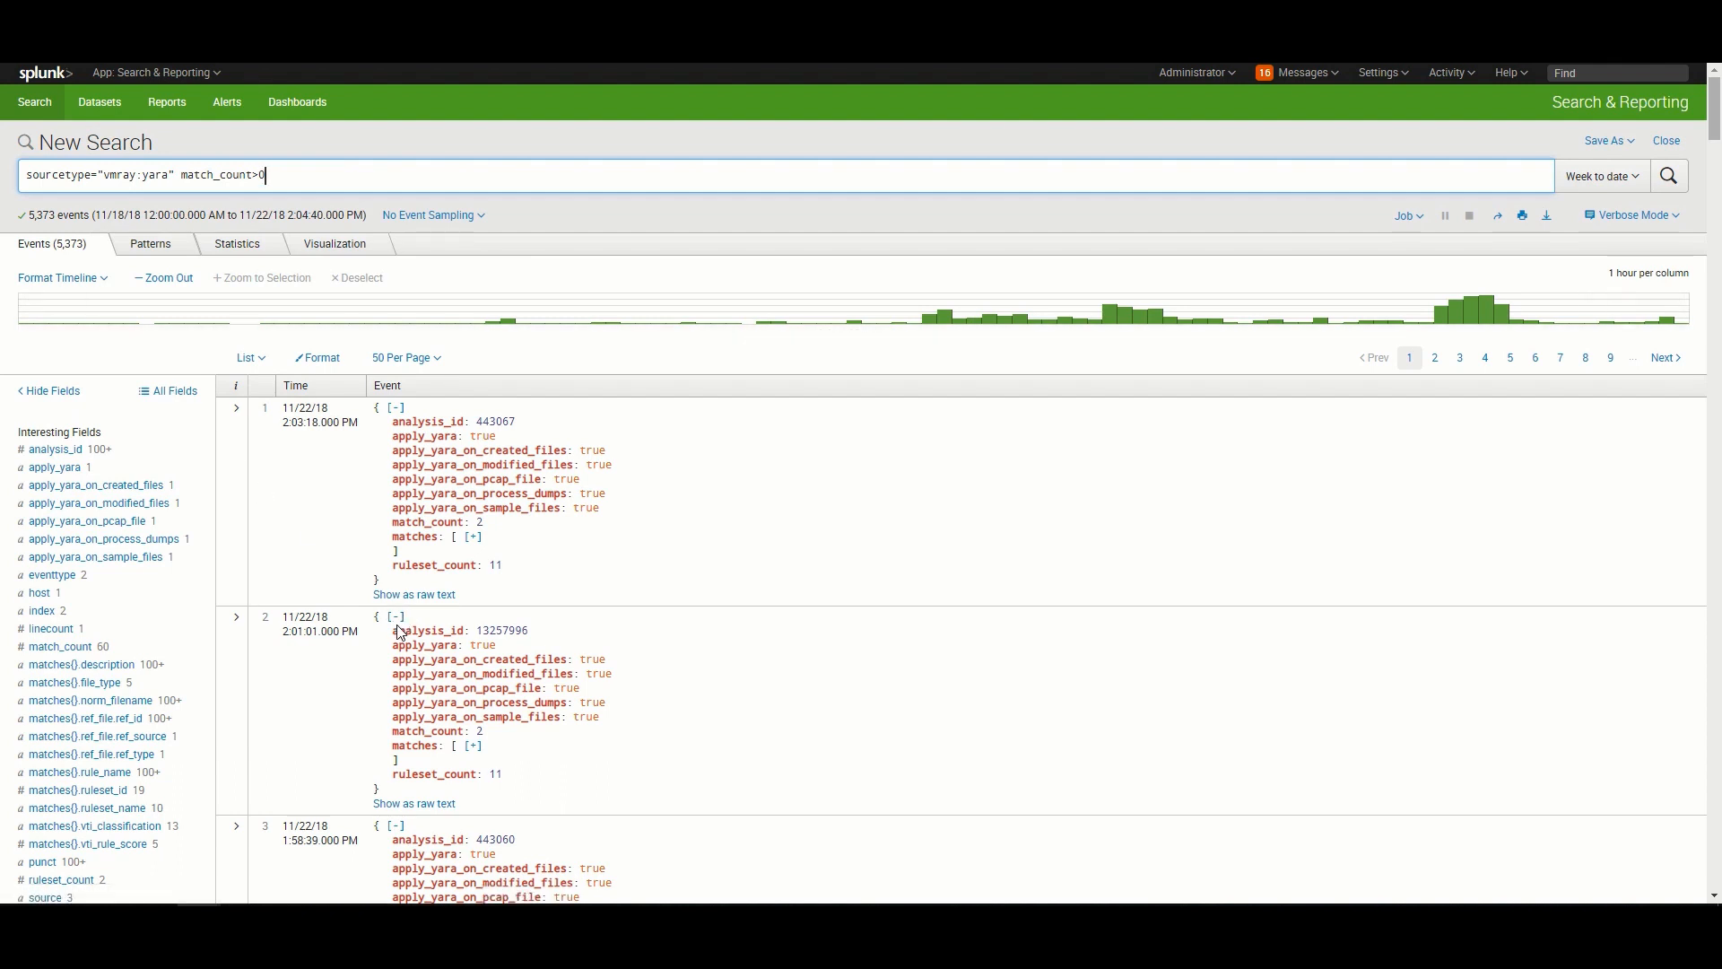
{"action": "scroll", "coordinate": [401, 633], "scroll_direction": "down", "scroll_amount": 1}
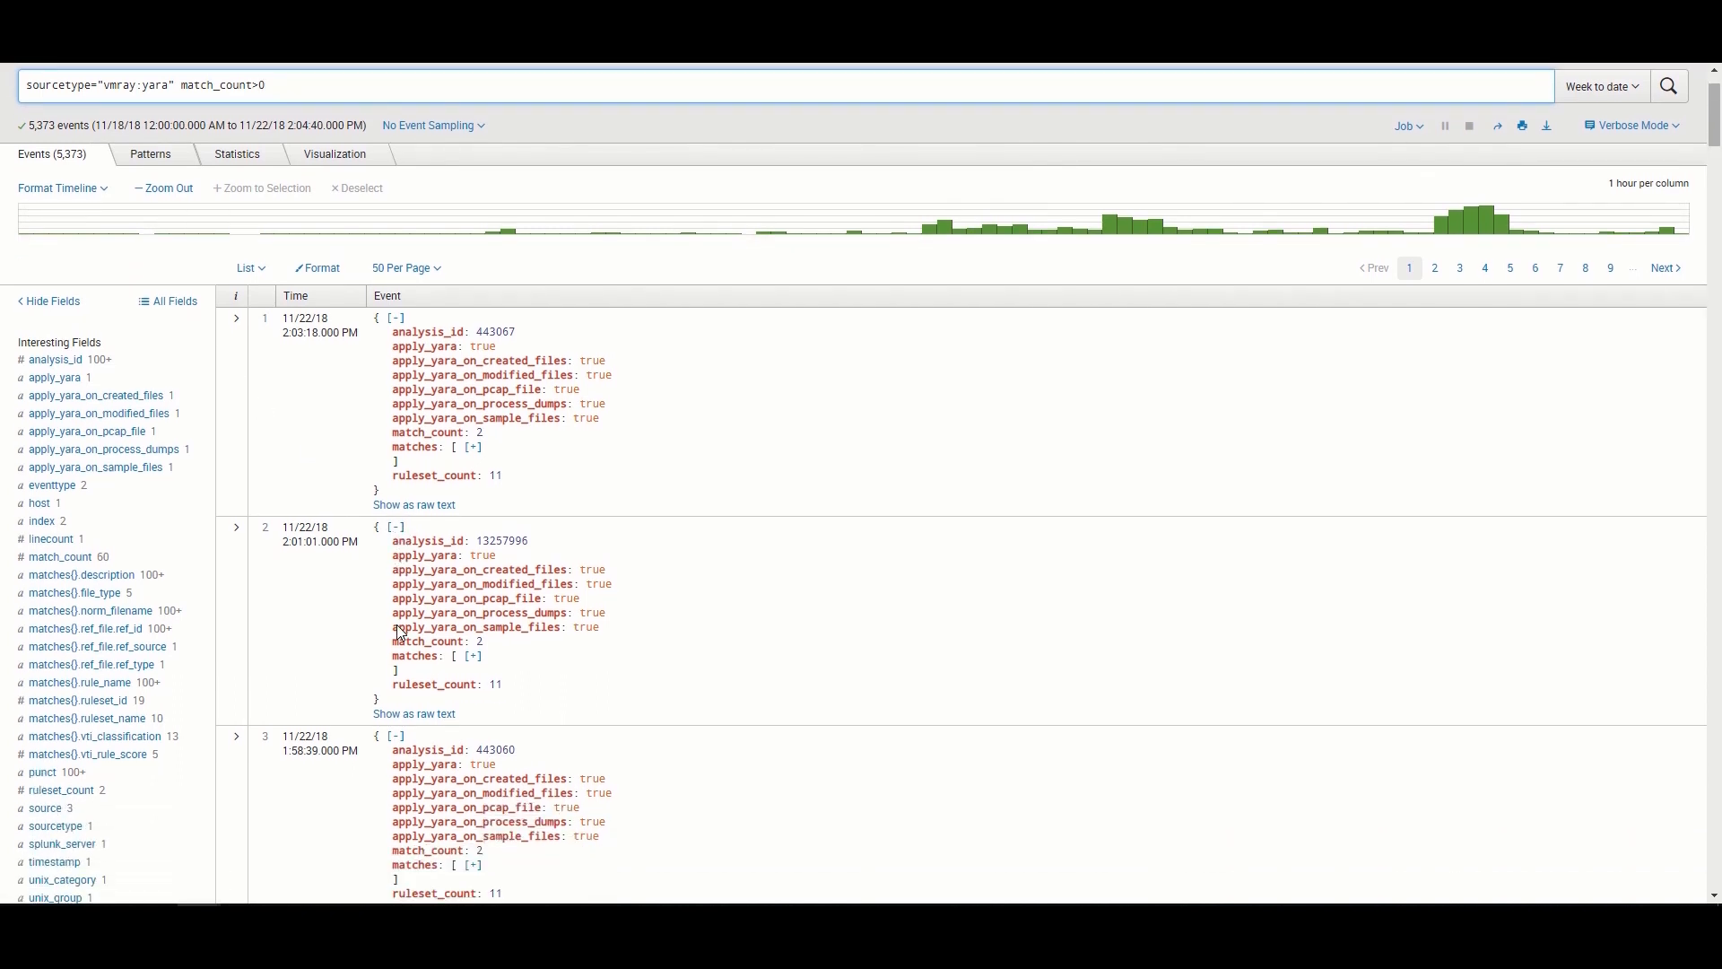
{"action": "left_click", "coordinate": [63, 720]}
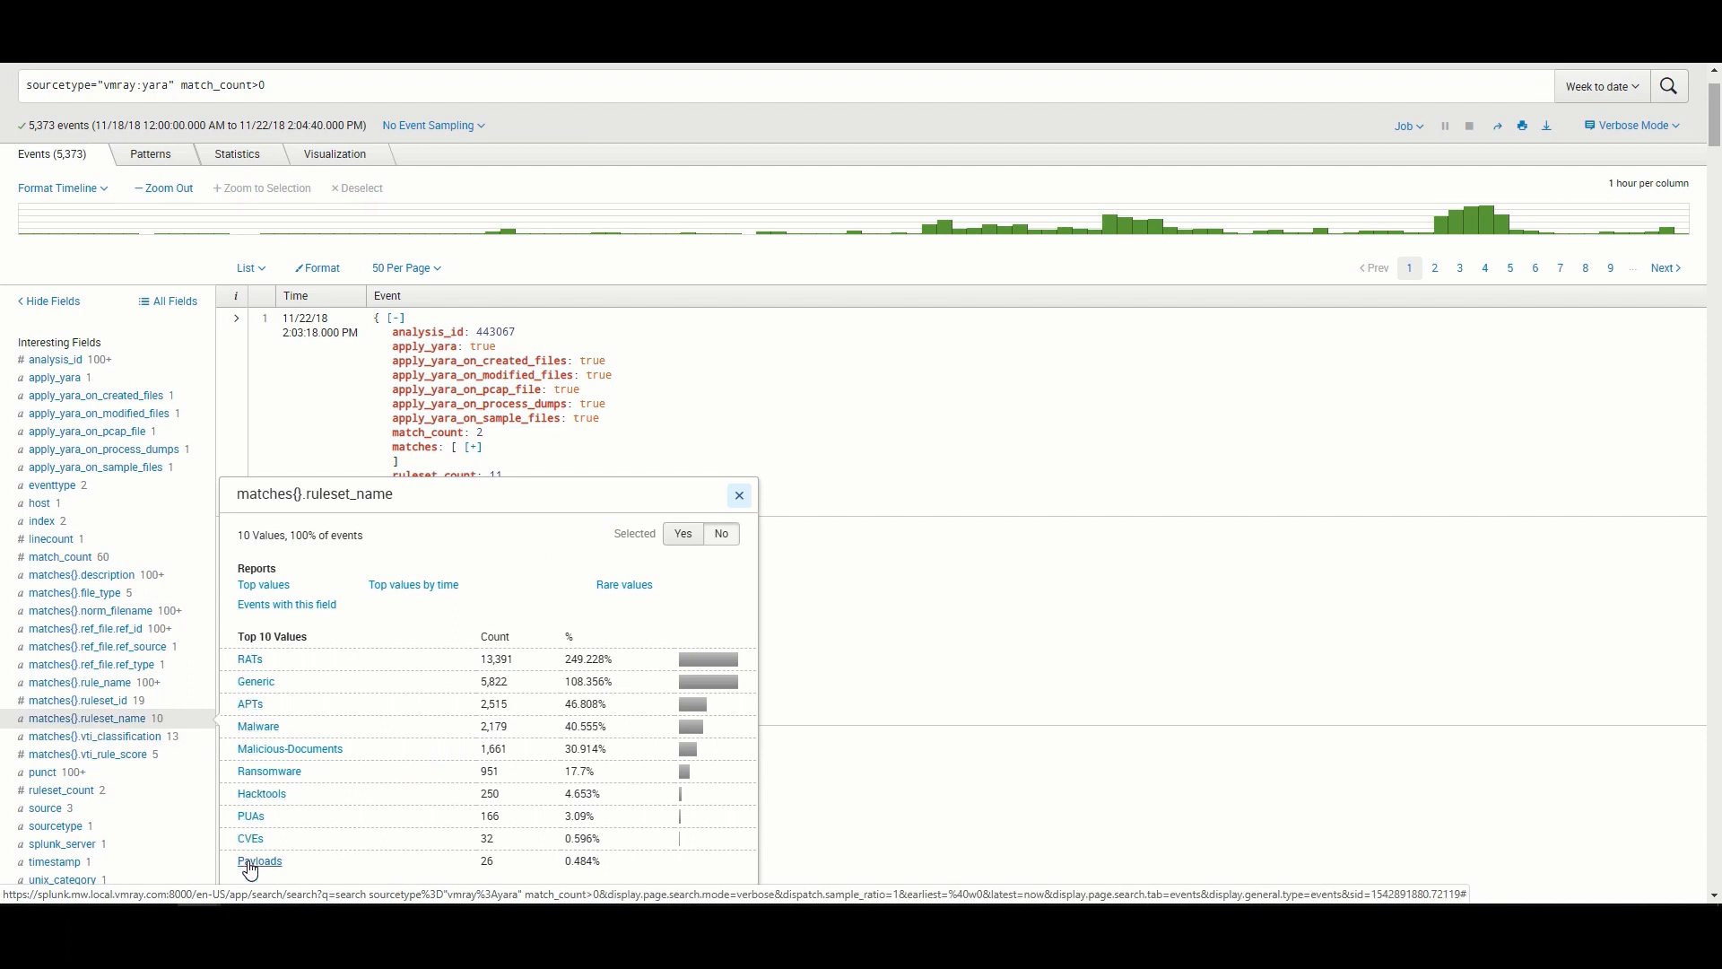
Narrow the YARA match search to the Ransomware value of matches{}.ruleset_name and look through the matching events
{"action": "left_click", "coordinate": [264, 775]}
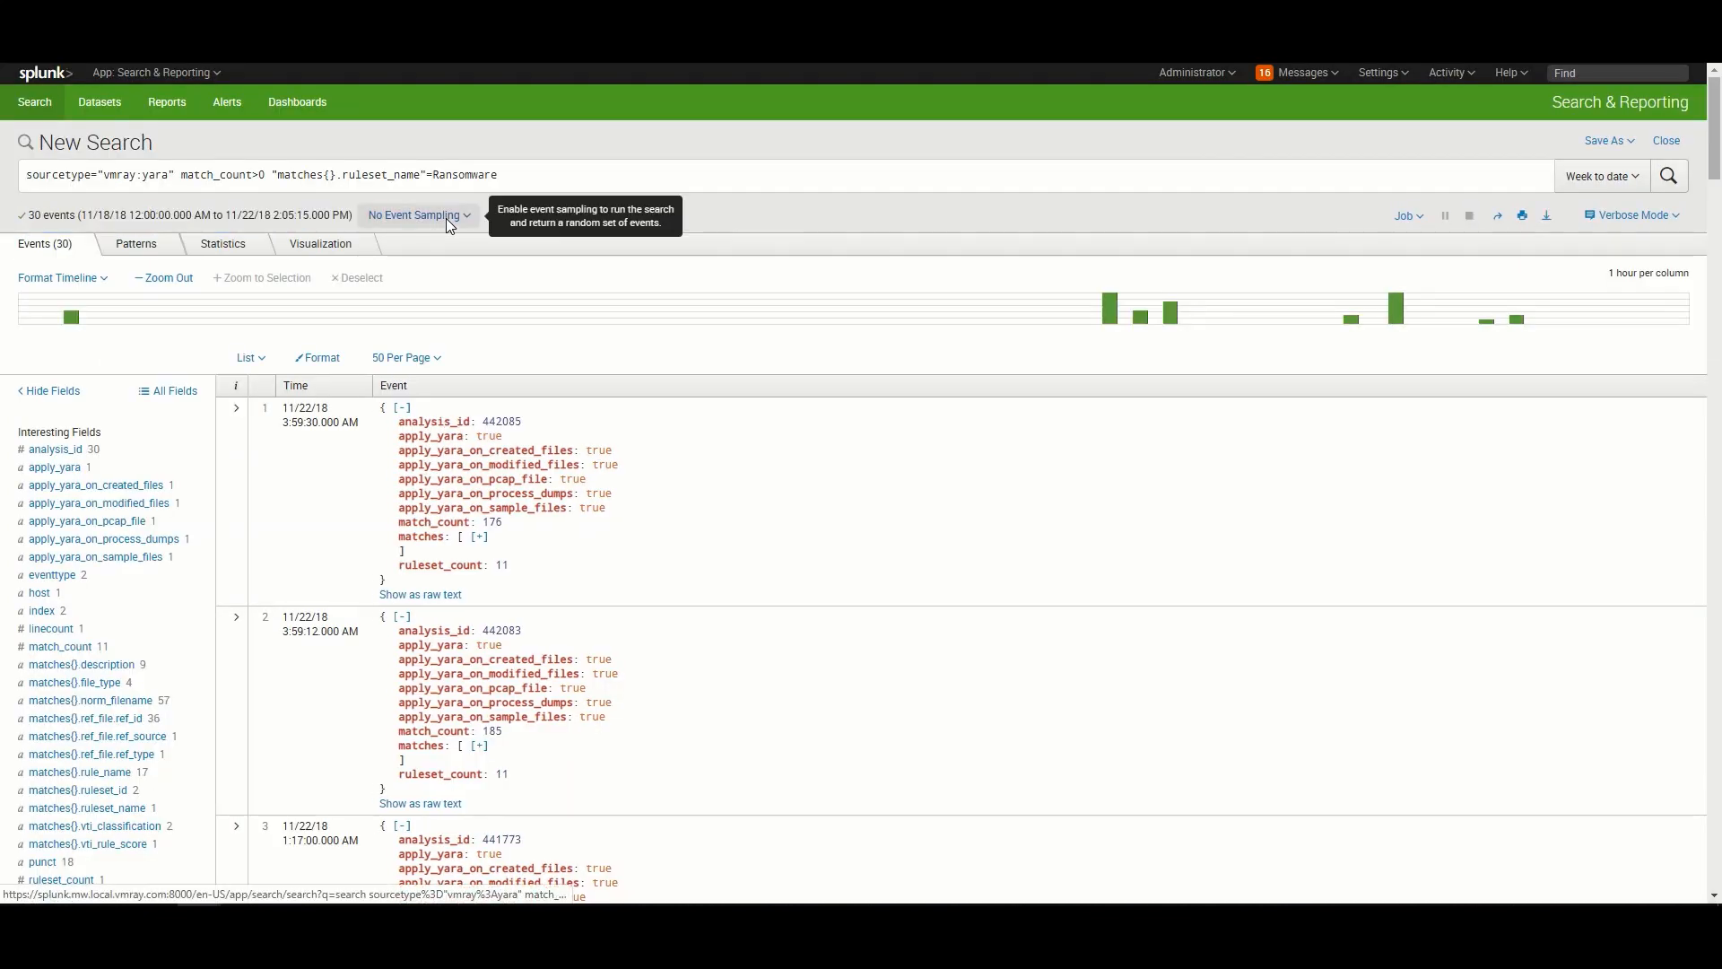
{"action": "scroll", "coordinate": [583, 606], "scroll_direction": "down", "scroll_amount": 1}
{"action": "scroll", "coordinate": [584, 609], "scroll_direction": "down", "scroll_amount": 8}
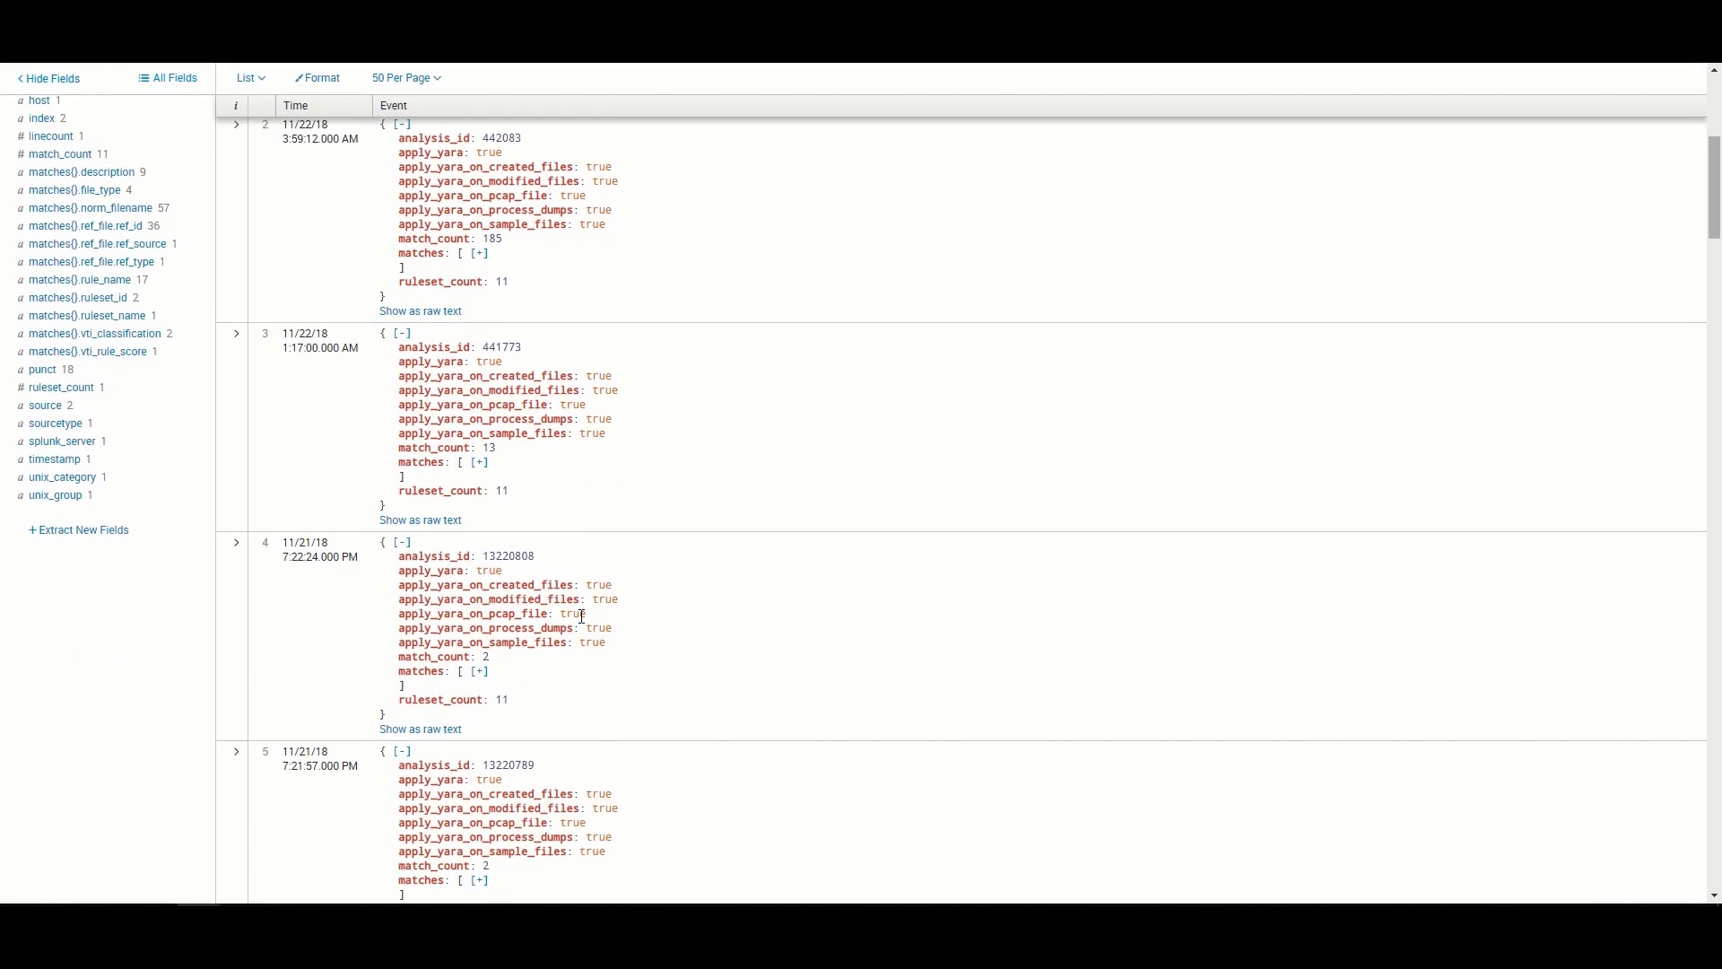
{"action": "scroll", "coordinate": [583, 619], "scroll_direction": "up", "scroll_amount": 10}
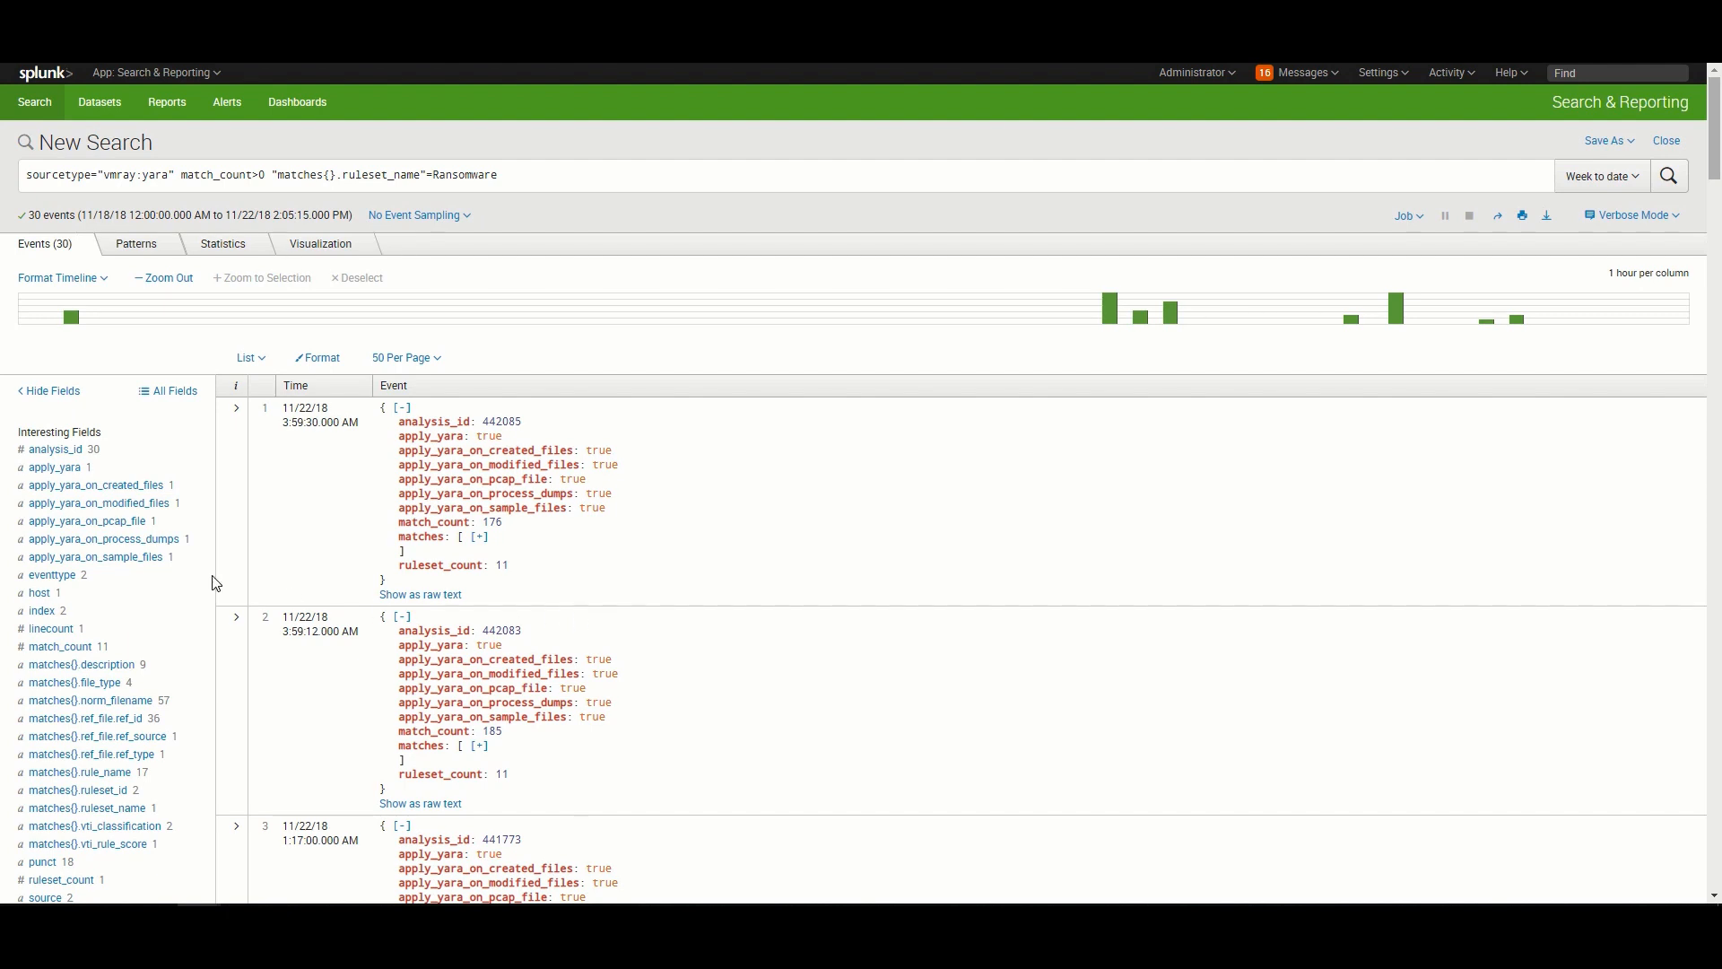
Search sourcetype="vmray:yara" match_count>0, rename "matches{}.rule_name" as rule, and filter with rule IN (VBA_Create_File, VBA_Execution_Commands)
{"action": "left_click_drag", "start_coordinate": [499, 175], "coordinate": [24, 175]}
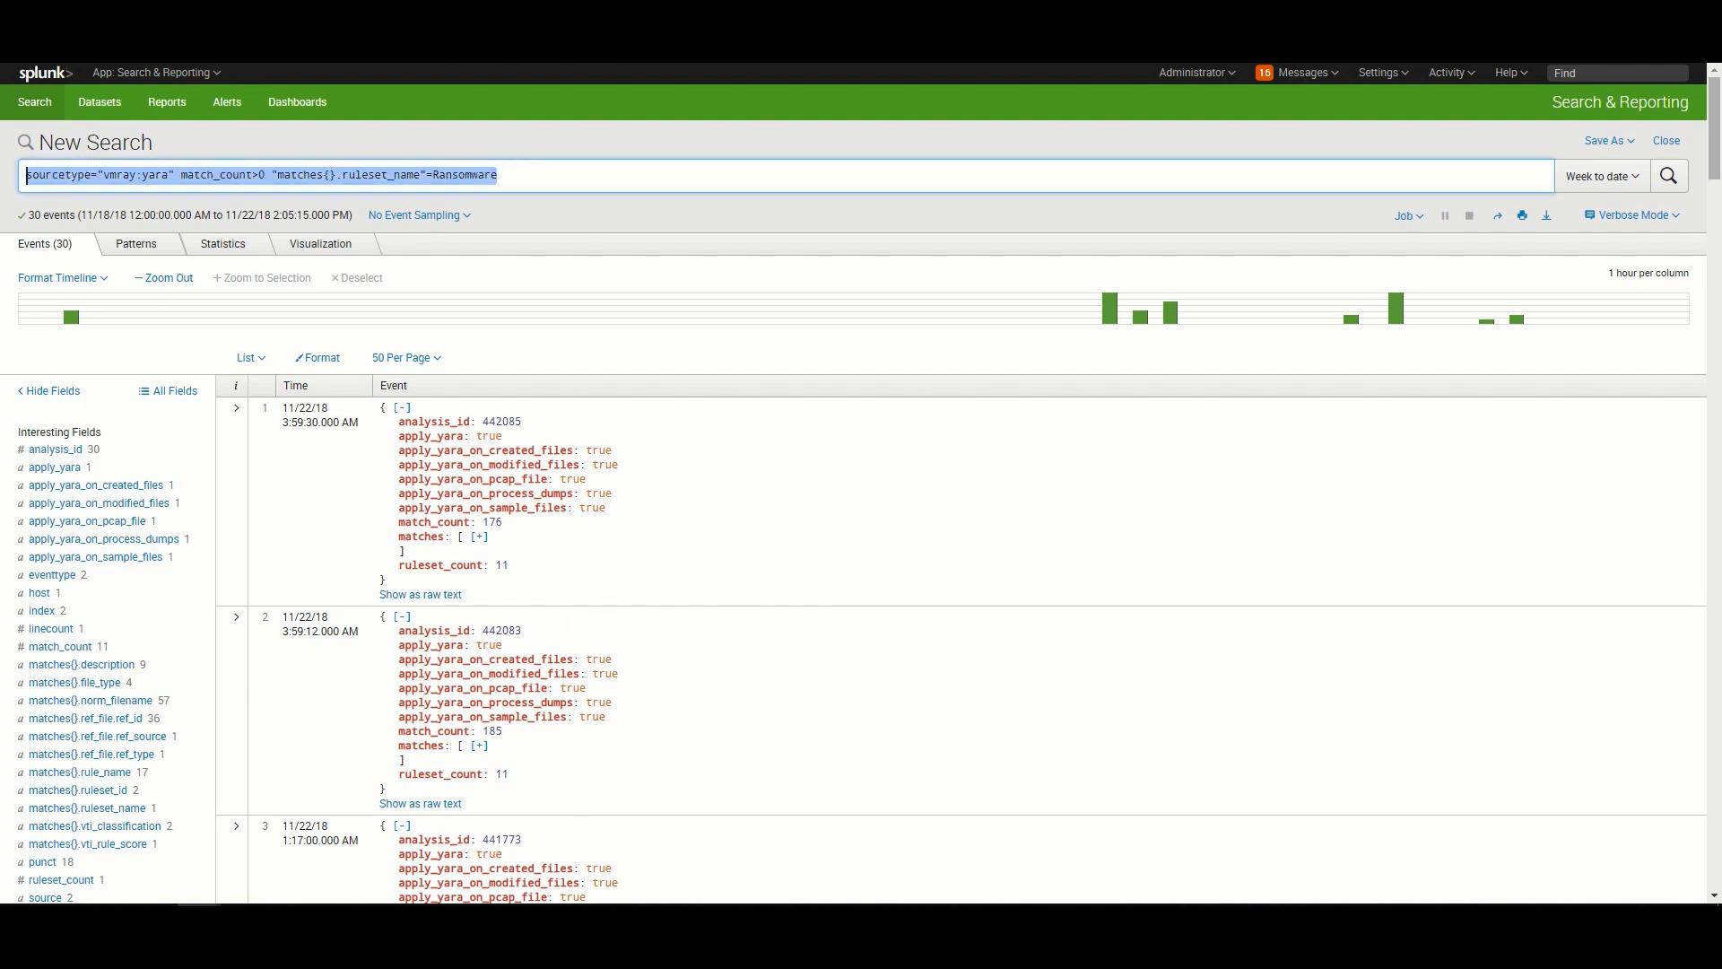
{"action": "type", "text": "sourcetype=\"vmray:yara\" match_count>0  | rename \"matches{}.rule_name\" as rule | search rule IN (VBA_Create_File, VBA_Execution_Commands)"}
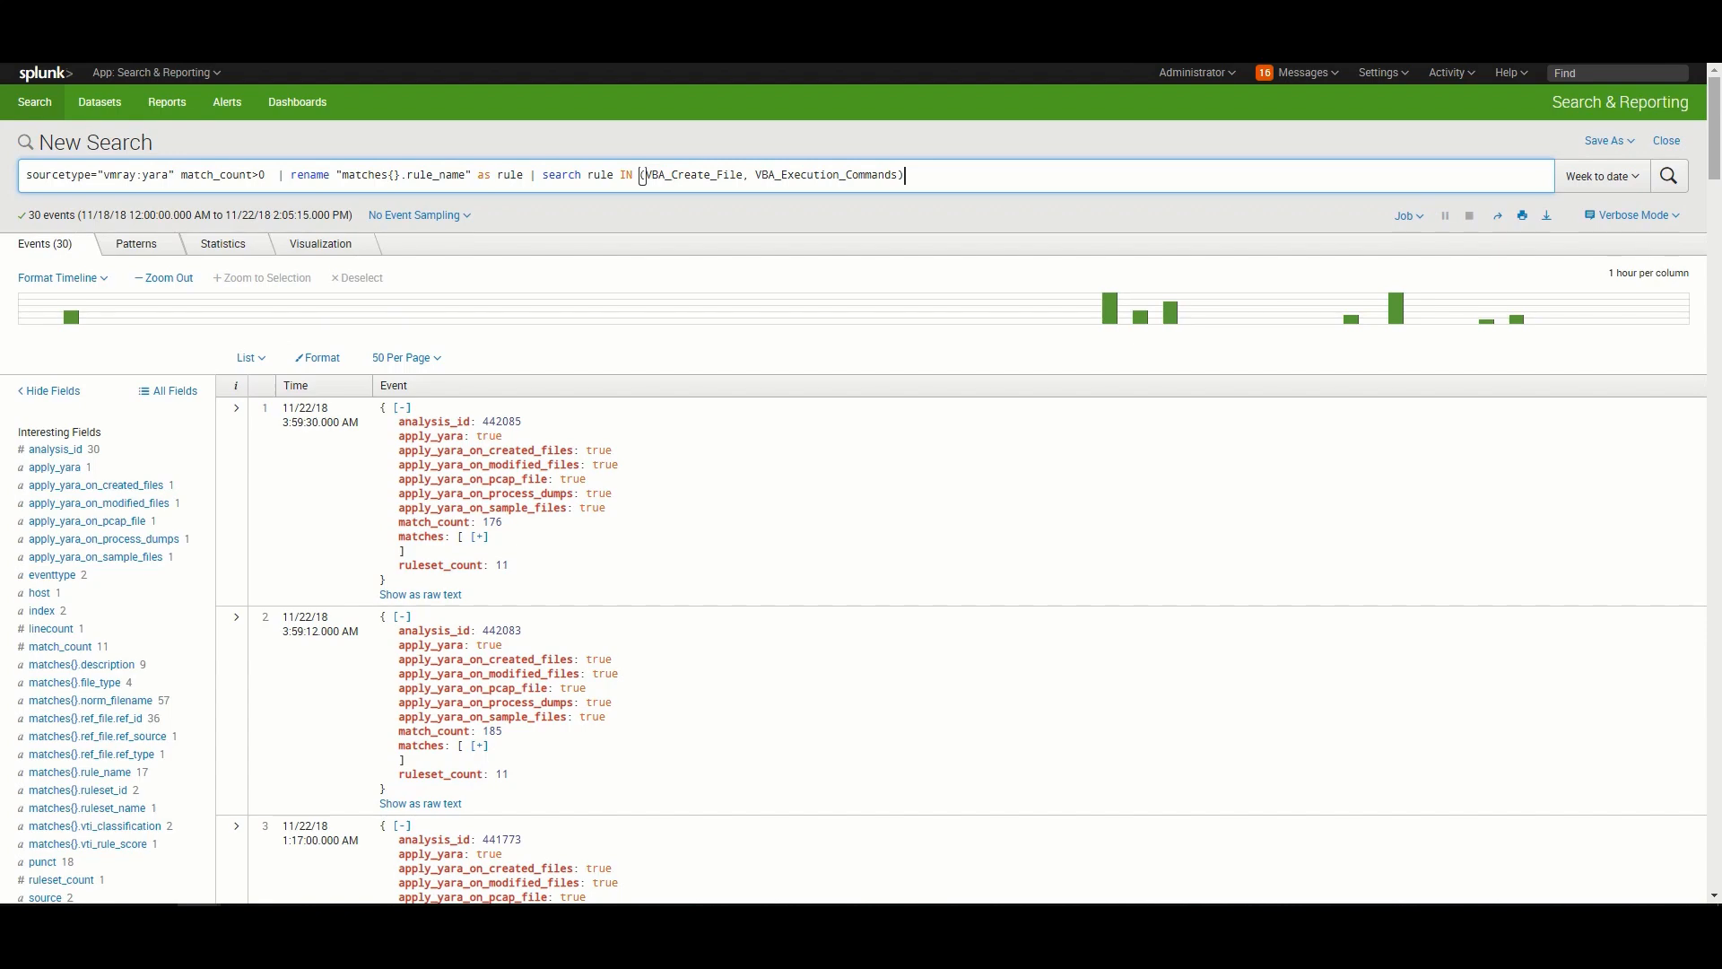
{"action": "key", "text": "Return"}
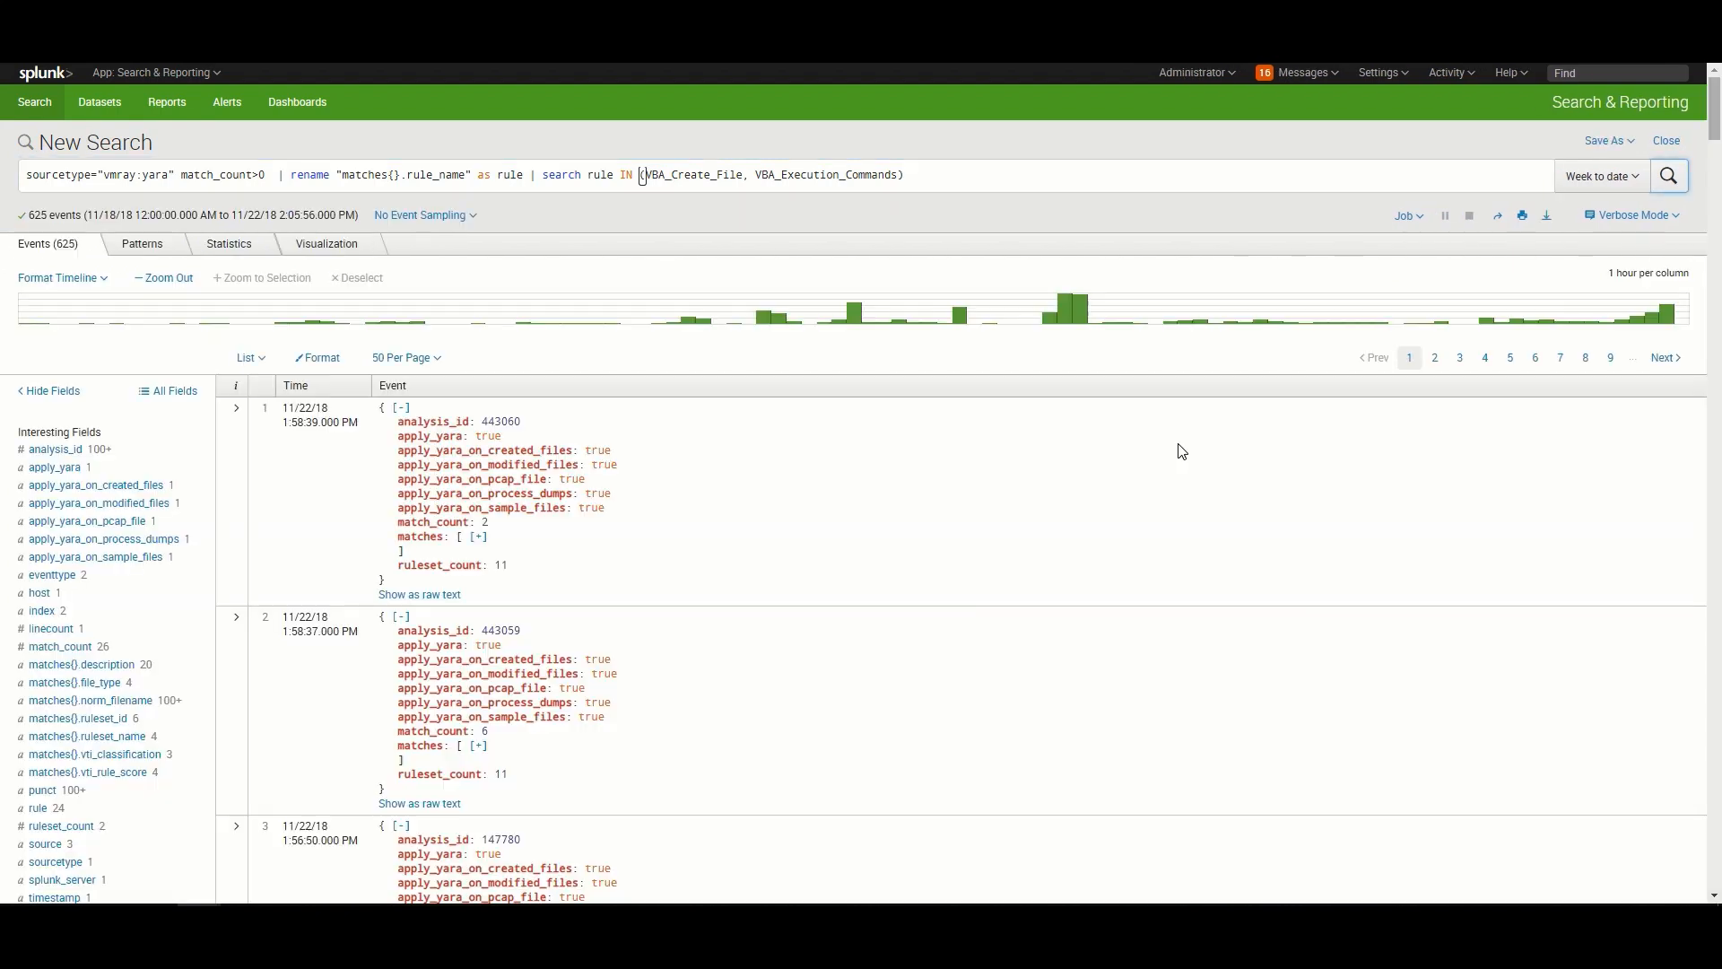
{"action": "scroll", "coordinate": [1036, 599], "scroll_direction": "down", "scroll_amount": 3}
{"action": "scroll", "coordinate": [1035, 599], "scroll_direction": "down", "scroll_amount": 10}
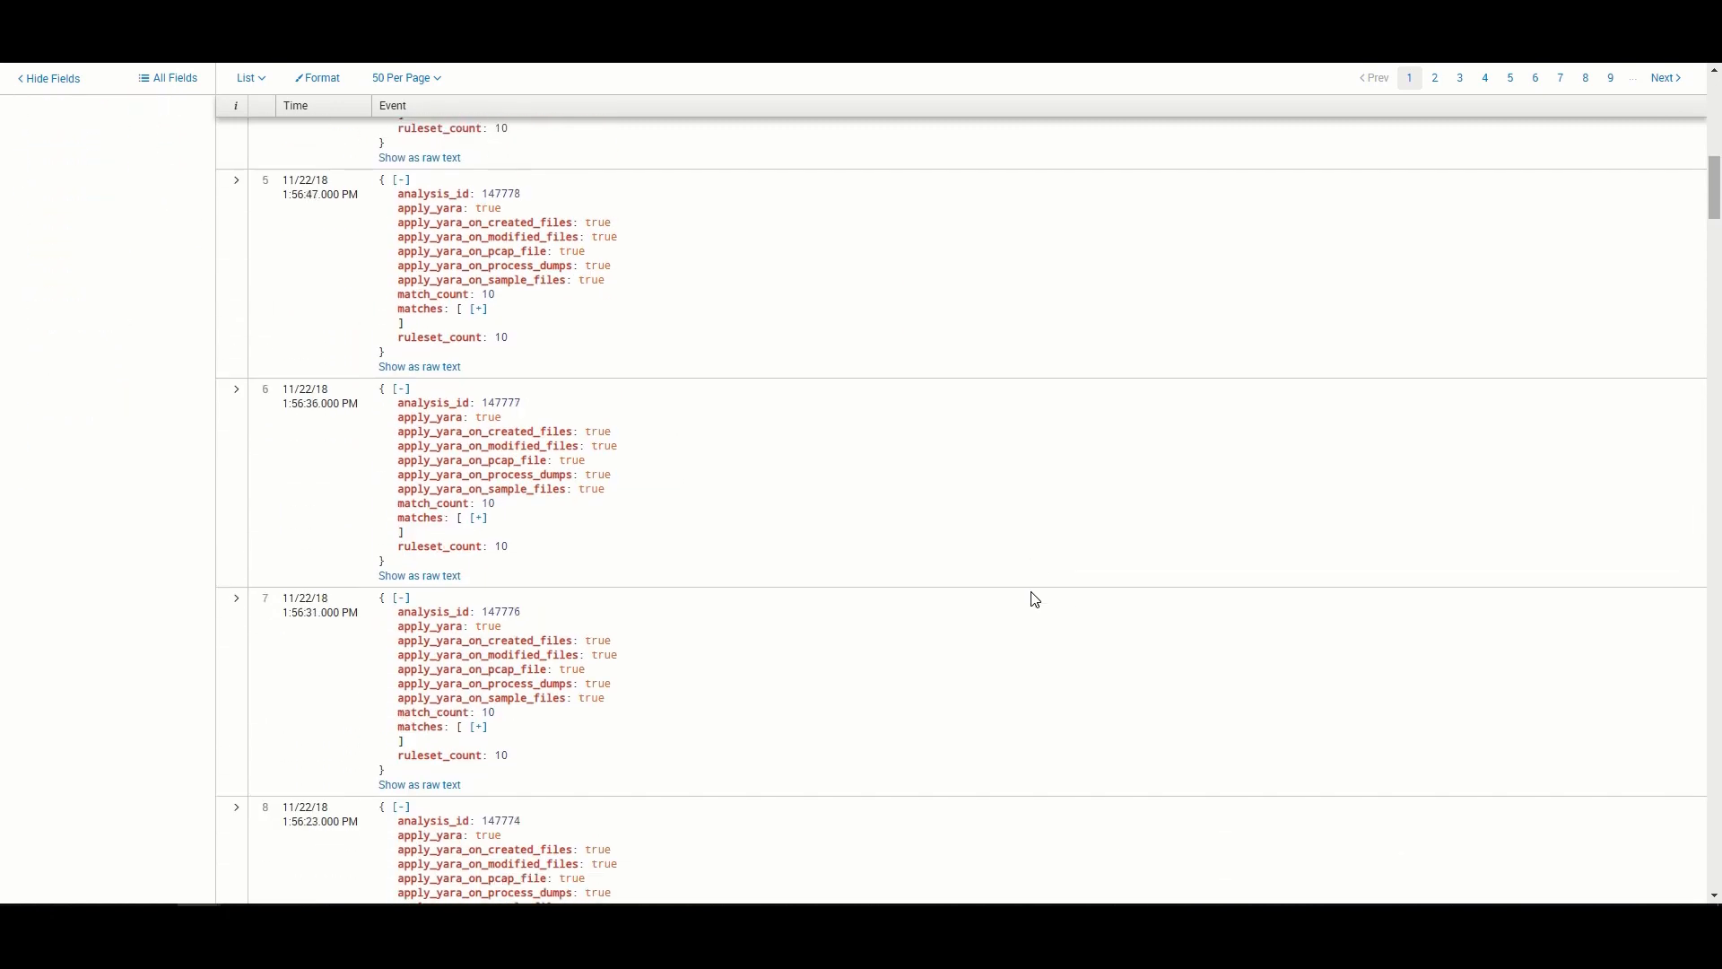
{"action": "scroll", "coordinate": [1032, 596], "scroll_direction": "up", "scroll_amount": 15}
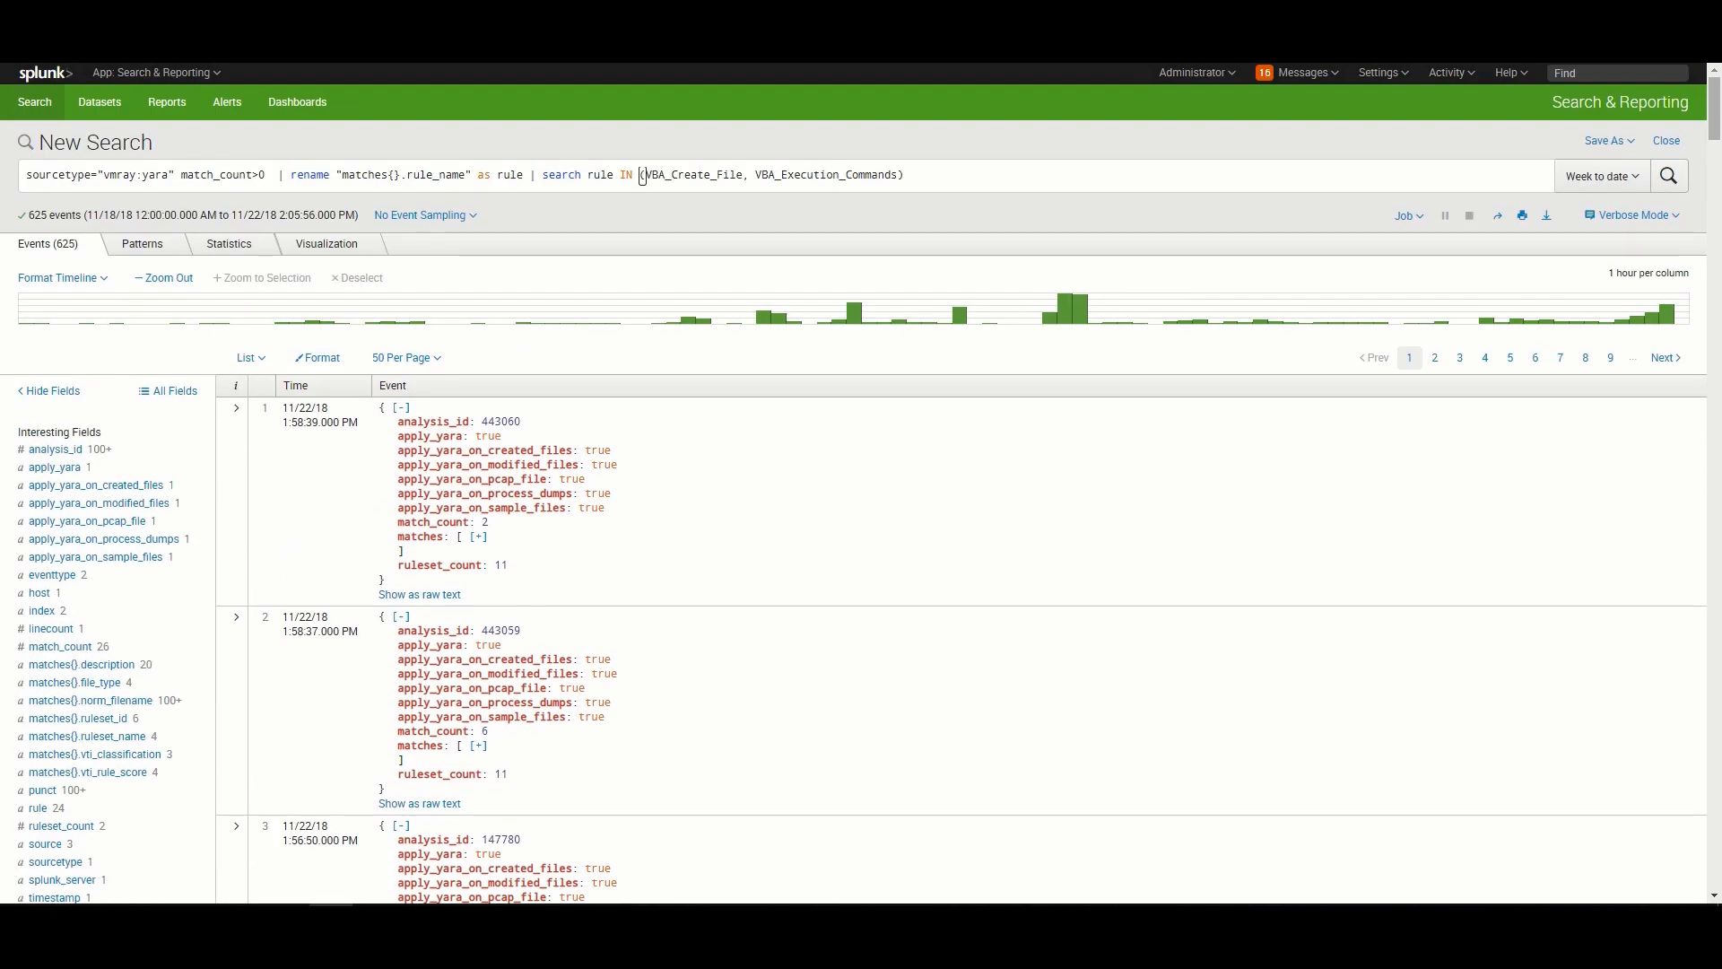
Join the query on analysis_id with sourcetype=vmray:analysis and tabulate analysis_id, analysis_sample_sha256, analysis_vti_score and analysis_webif_url
{"action": "left_click", "coordinate": [965, 175]}
{"action": "type", "text": "| join analysis_id  [search sourcetype=vmray:analysis] | table analysis_id, analysis_sample_sha256, analysis_vti_score, analysis_webif_url"}
{"action": "key", "text": "Return"}
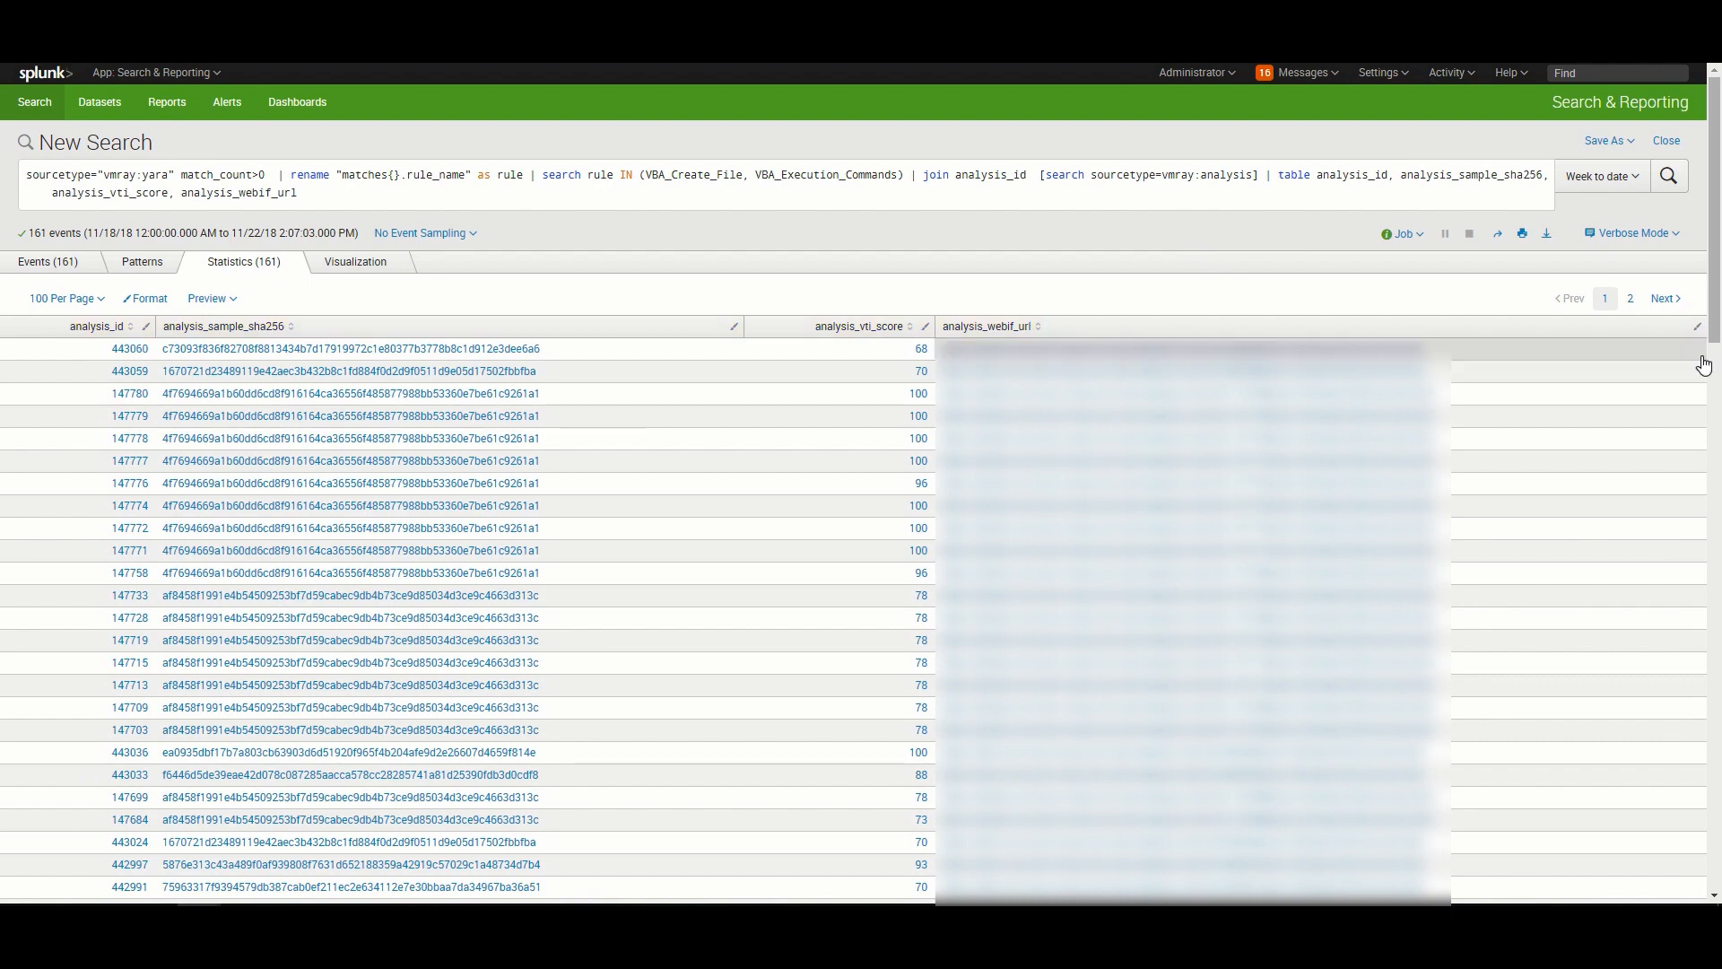
Set up an alert from the search titled "YARA Rule Match Alert", scheduled to run every day, and look through the available trigger actions
{"action": "left_click", "coordinate": [1608, 140]}
{"action": "left_click", "coordinate": [1559, 222]}
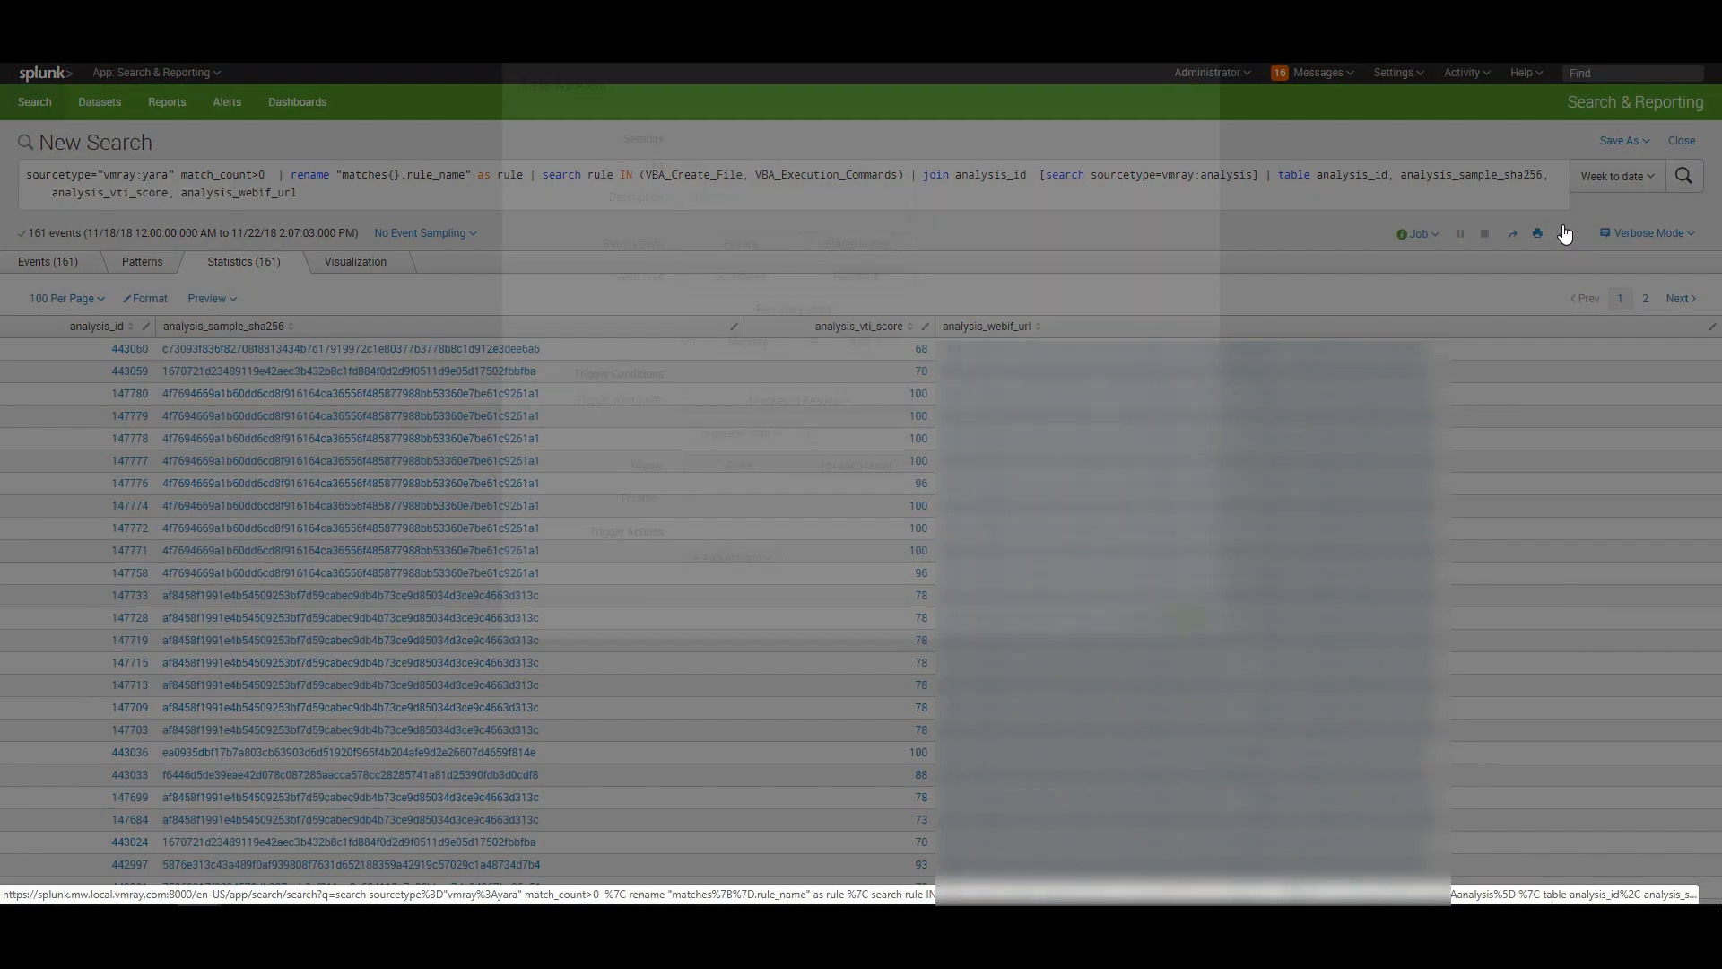
{"action": "type", "text": "YARA Rule Match Alert"}
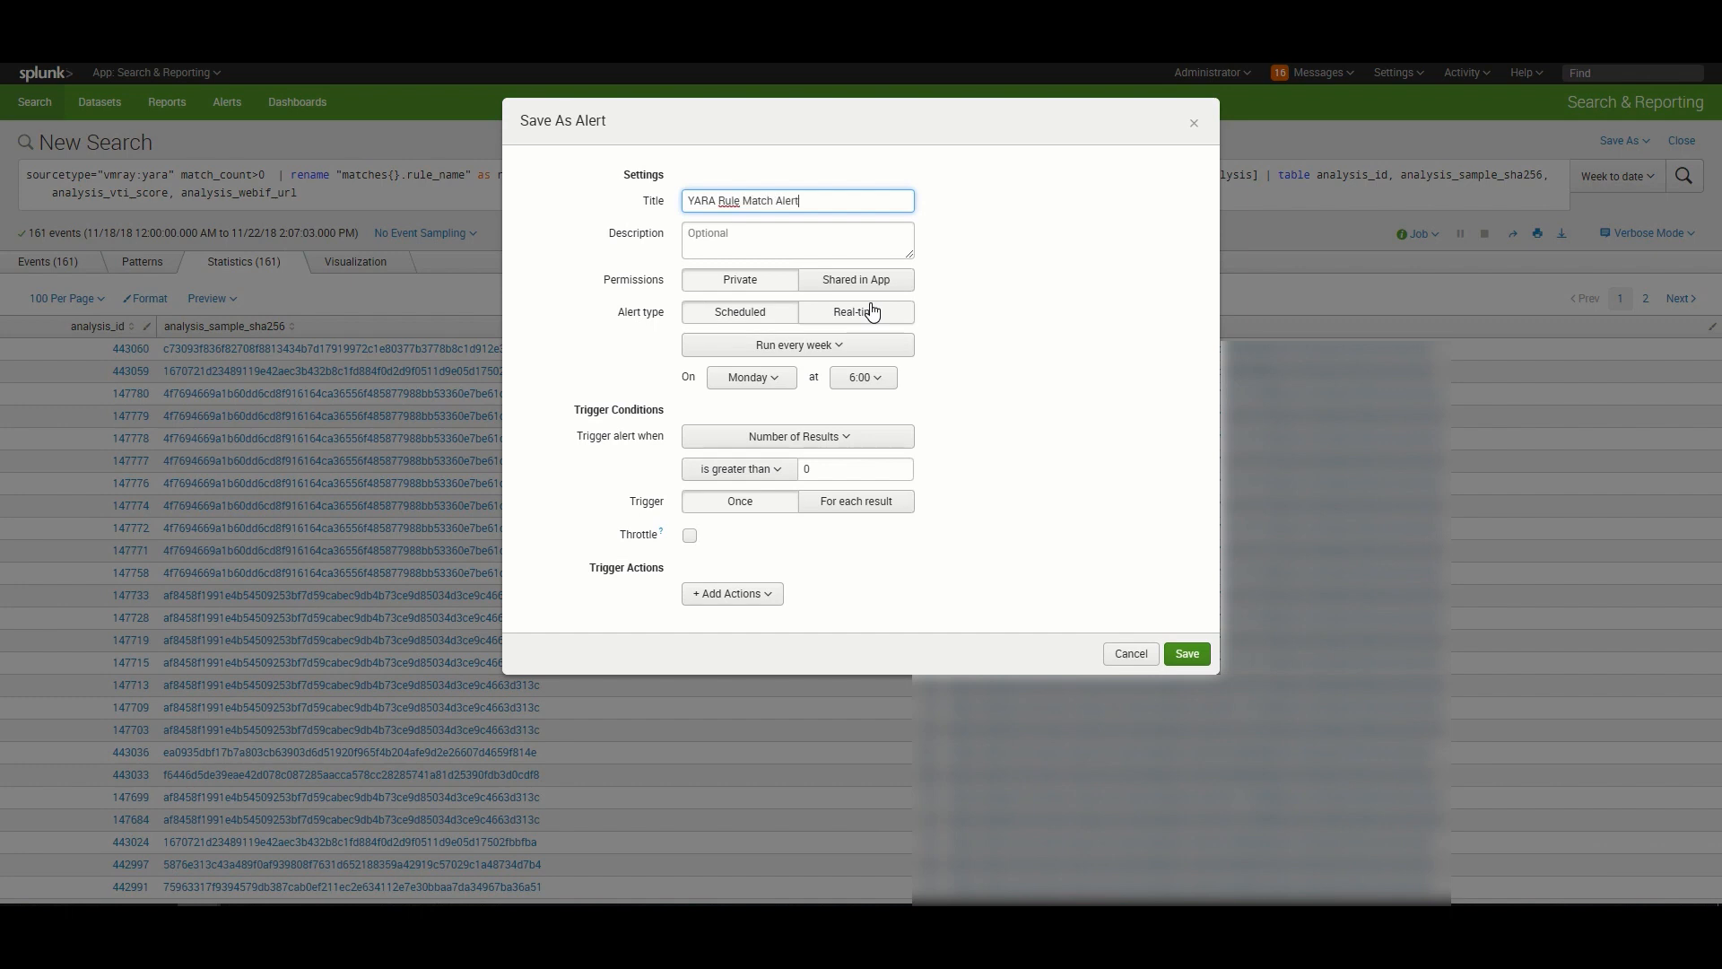
{"action": "left_click", "coordinate": [937, 267]}
{"action": "left_click", "coordinate": [818, 348]}
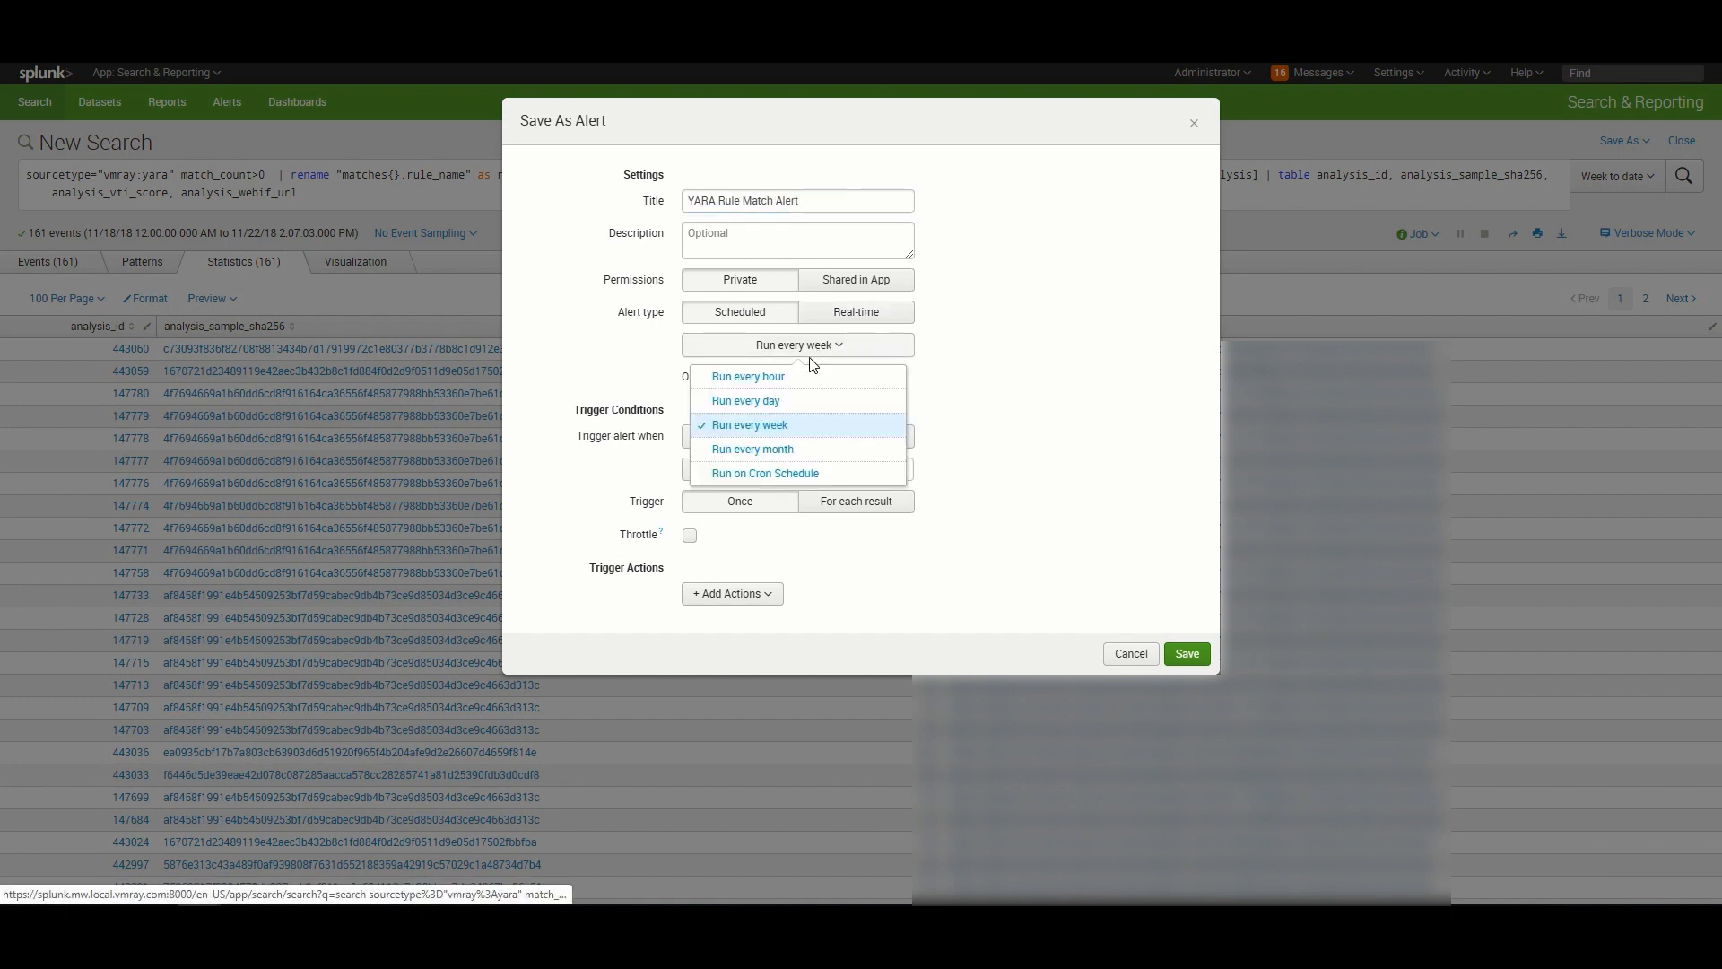
{"action": "left_click", "coordinate": [805, 388]}
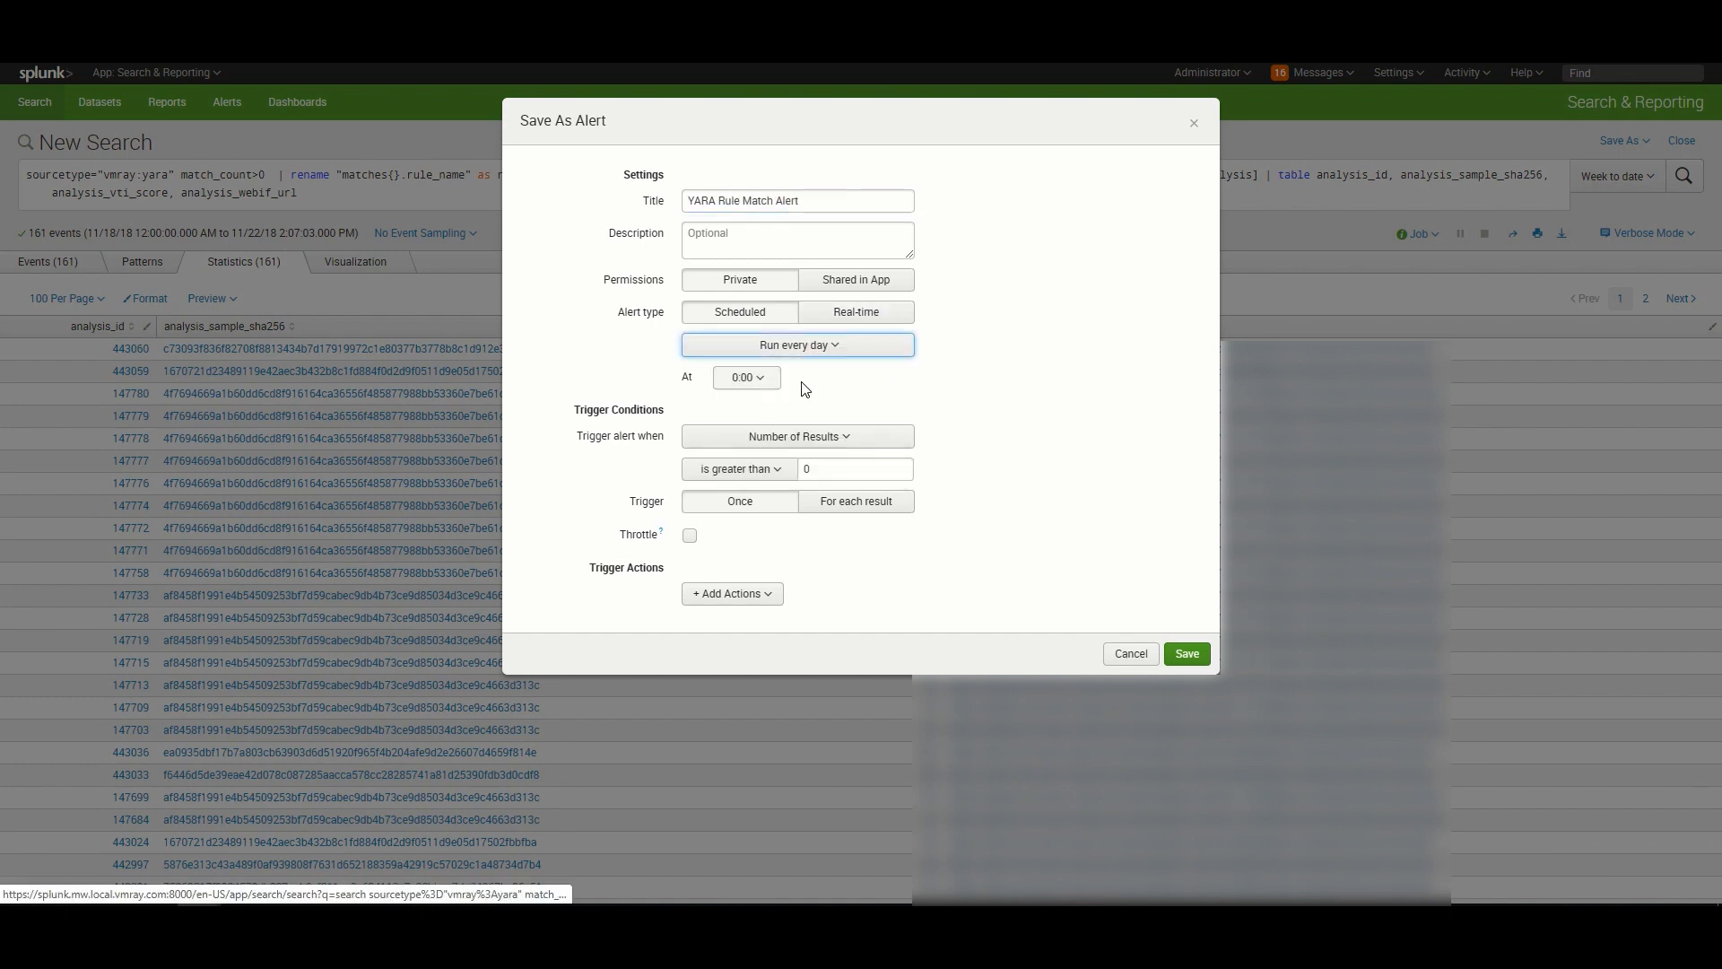
{"action": "left_click", "coordinate": [759, 596]}
{"action": "scroll", "coordinate": [758, 717], "scroll_direction": "down", "scroll_amount": 3}
{"action": "scroll", "coordinate": [758, 737], "scroll_direction": "down", "scroll_amount": 5}
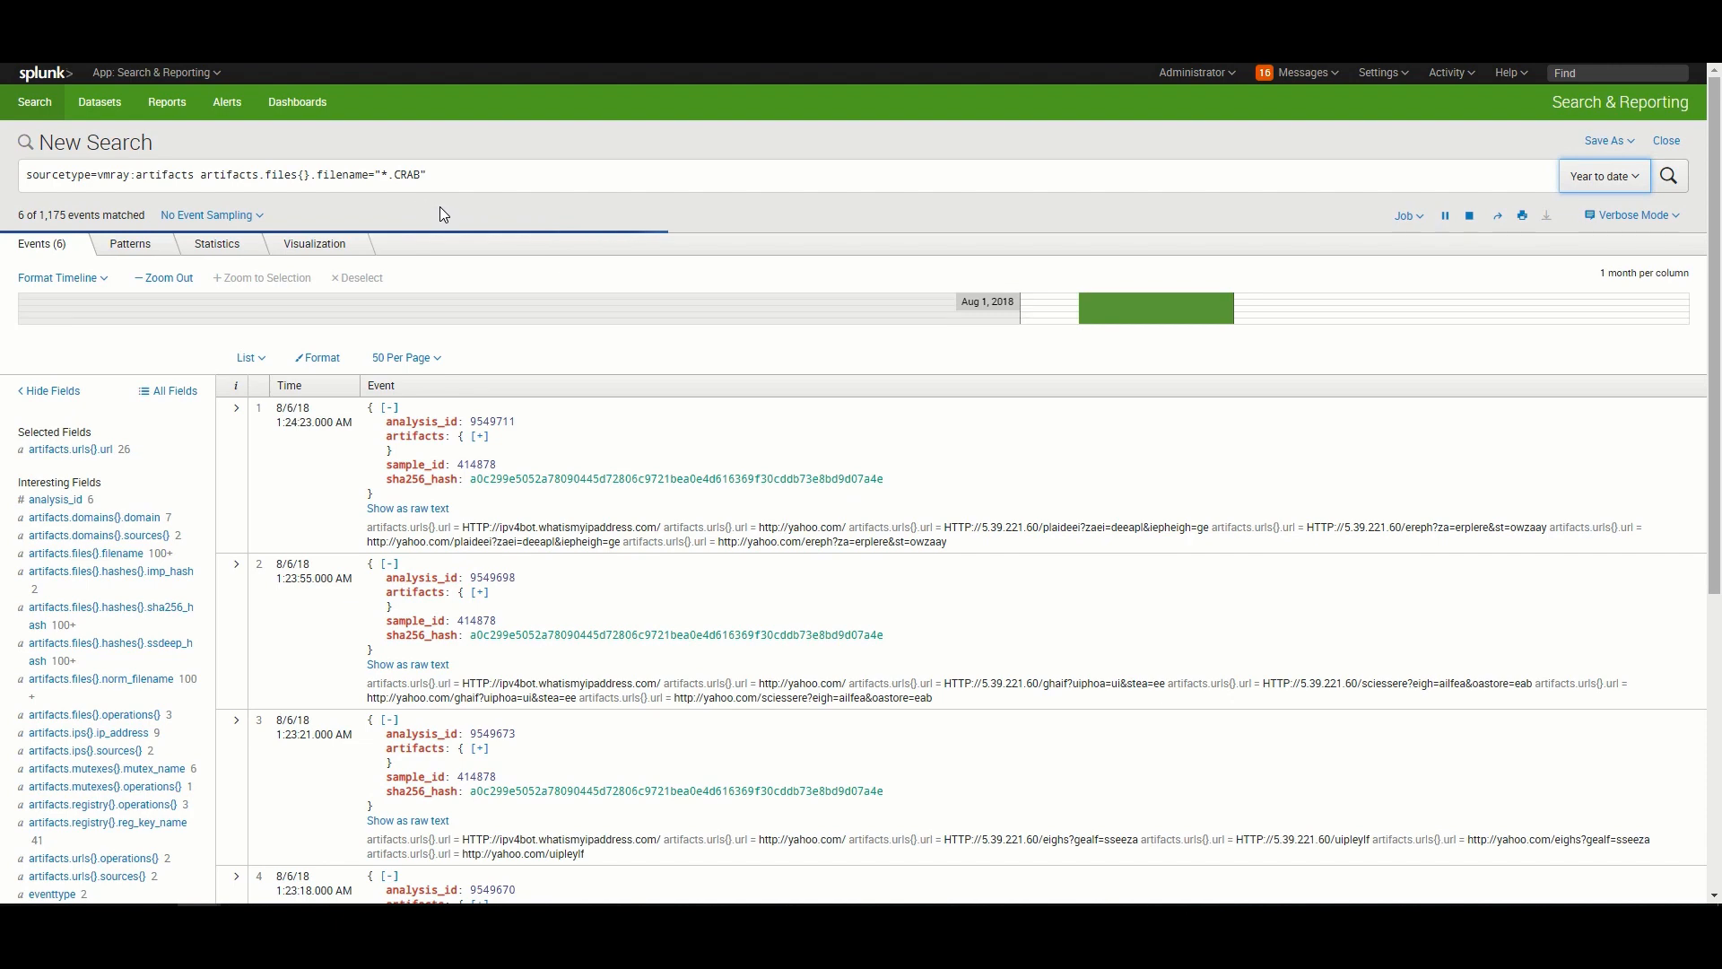
Look through the vmray:artifacts events whose artifacts.files{}.filename matches "*.CRAB" for the year to date
{"action": "scroll", "coordinate": [721, 577], "scroll_direction": "down", "scroll_amount": 5}
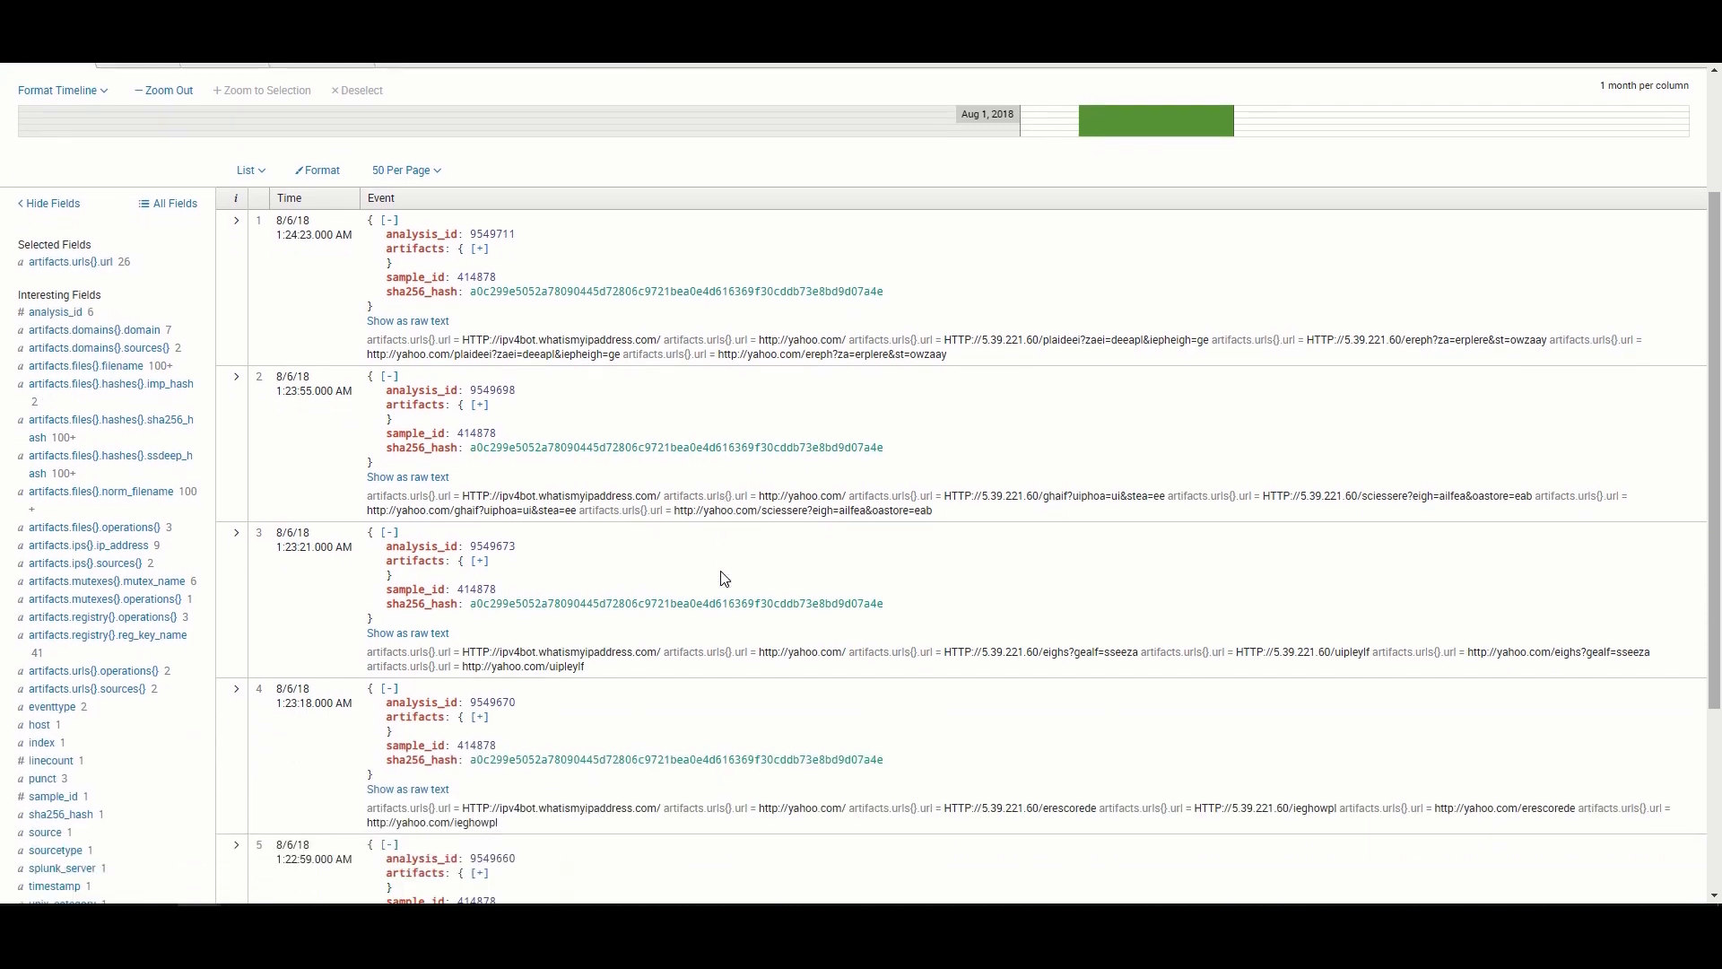
{"action": "scroll", "coordinate": [723, 578], "scroll_direction": "down", "scroll_amount": 2}
{"action": "scroll", "coordinate": [721, 578], "scroll_direction": "up", "scroll_amount": 7}
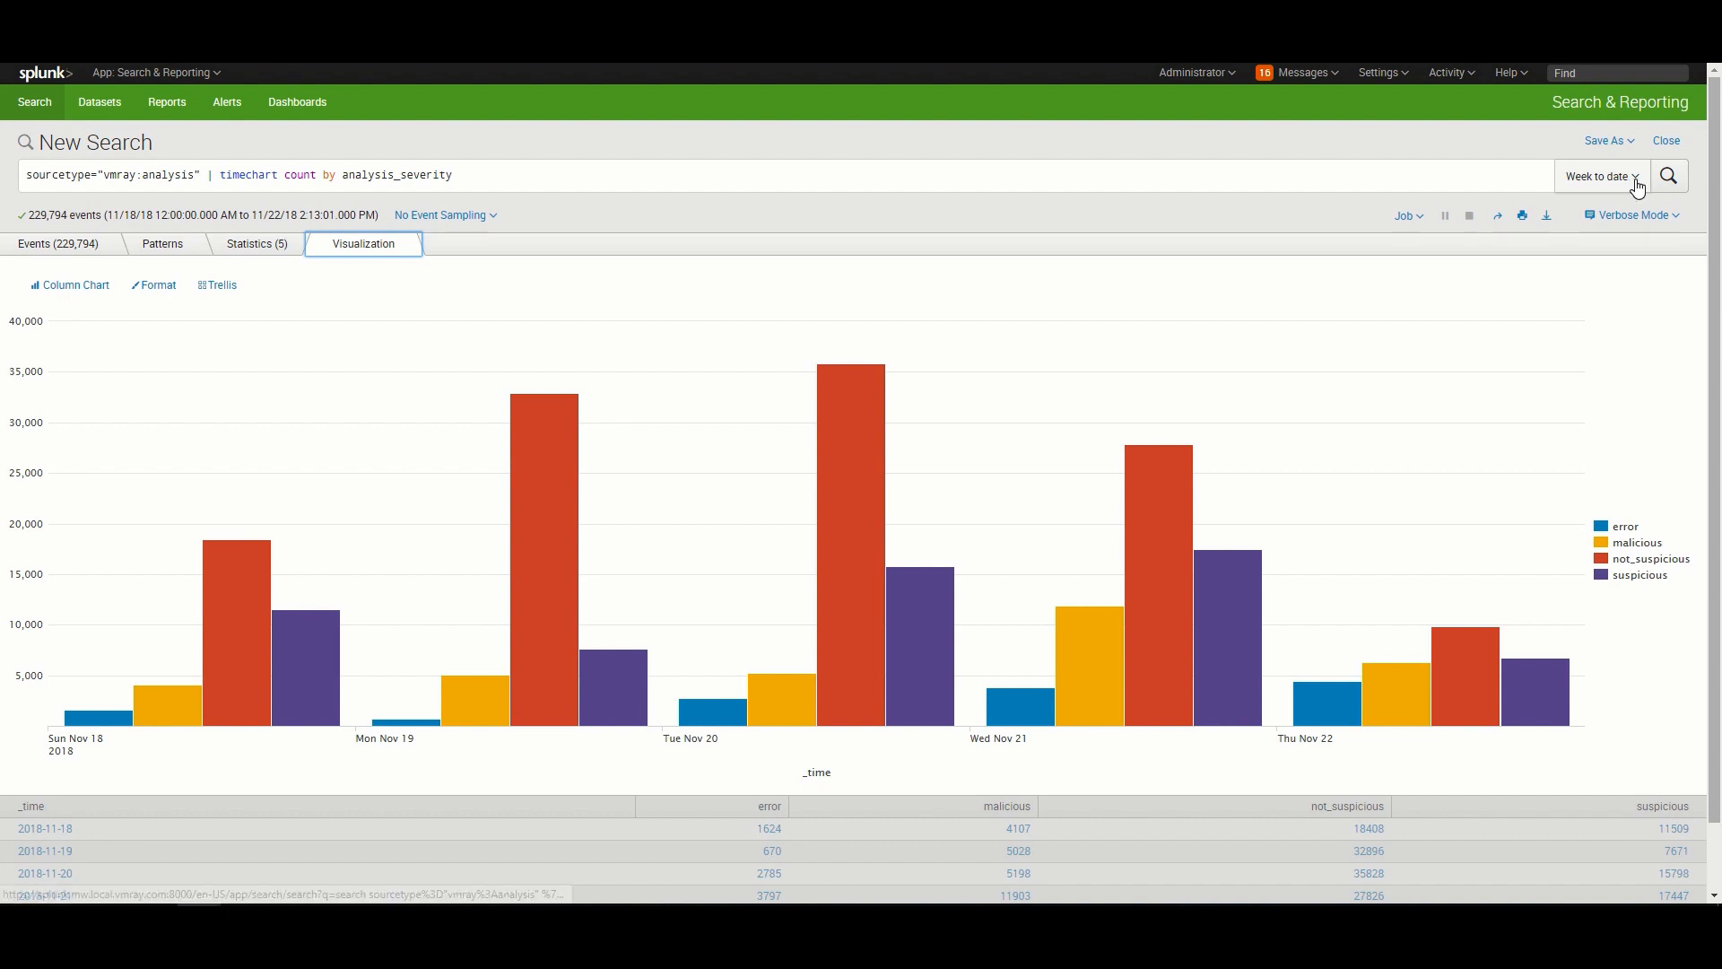
Save the analysis_severity column chart as a panel in a new private dashboard titled "VMRay Analysis Results Trend"
{"action": "left_click", "coordinate": [1631, 142]}
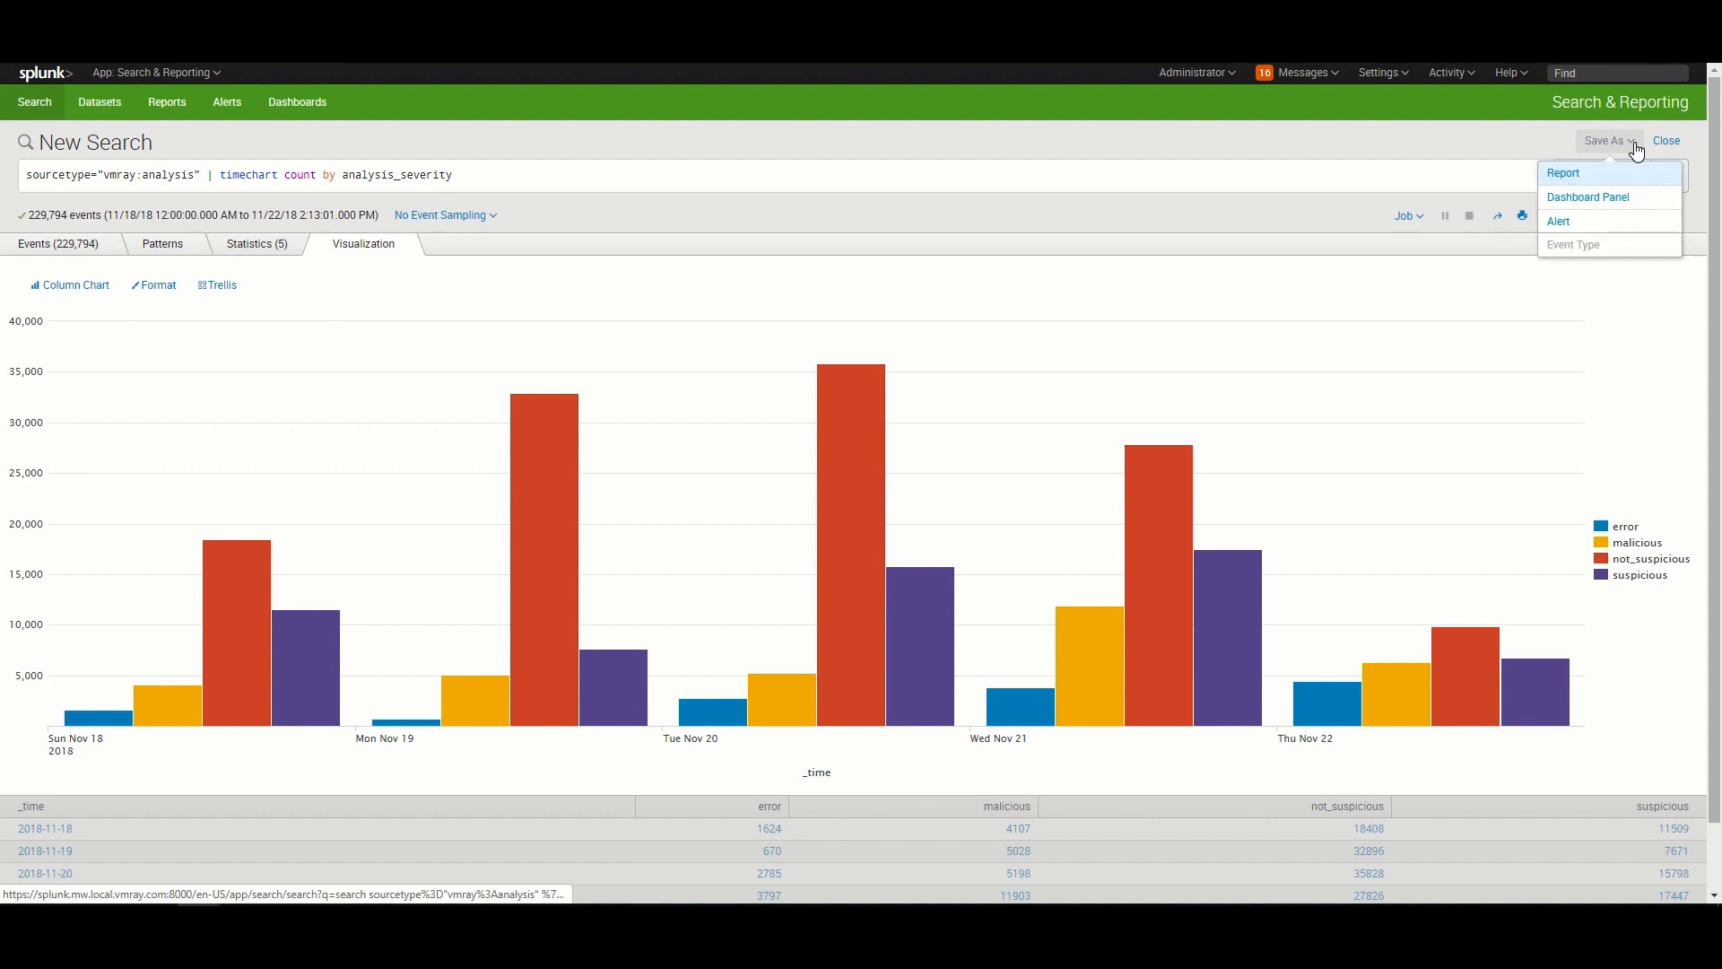
{"action": "left_click", "coordinate": [1605, 198]}
{"action": "type", "text": "VMRay Analys"}
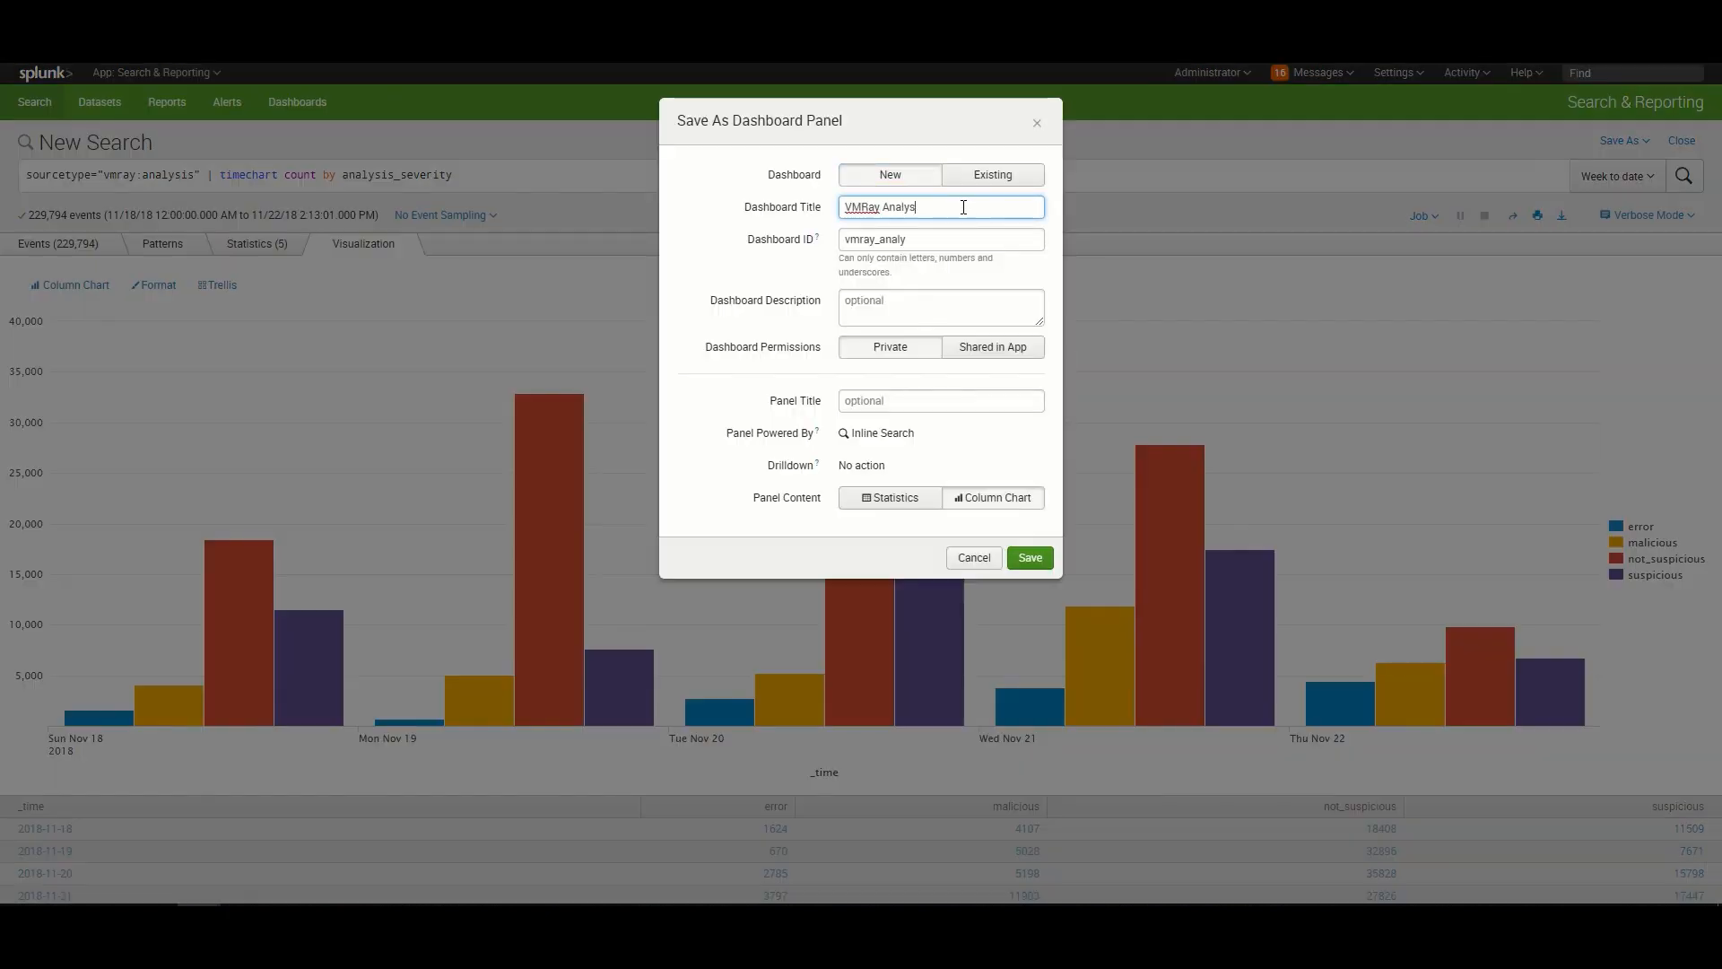
{"action": "type", "text": "is Results Trend"}
{"action": "left_click", "coordinate": [979, 291]}
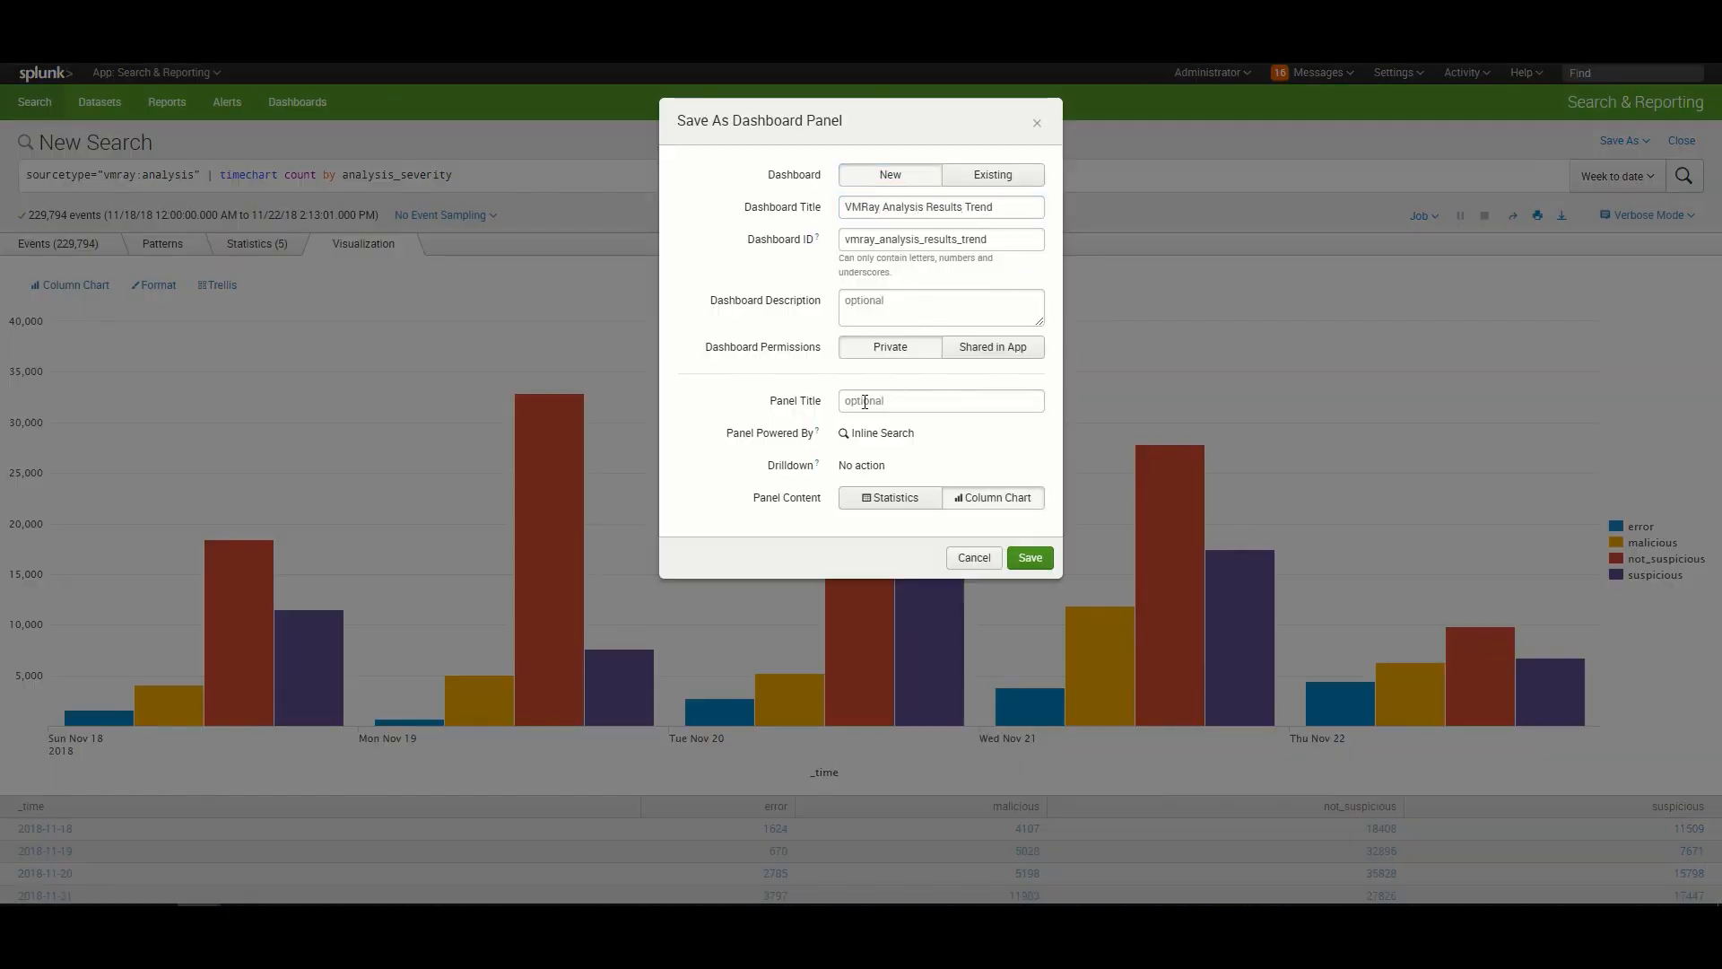
{"action": "left_click", "coordinate": [1040, 558]}
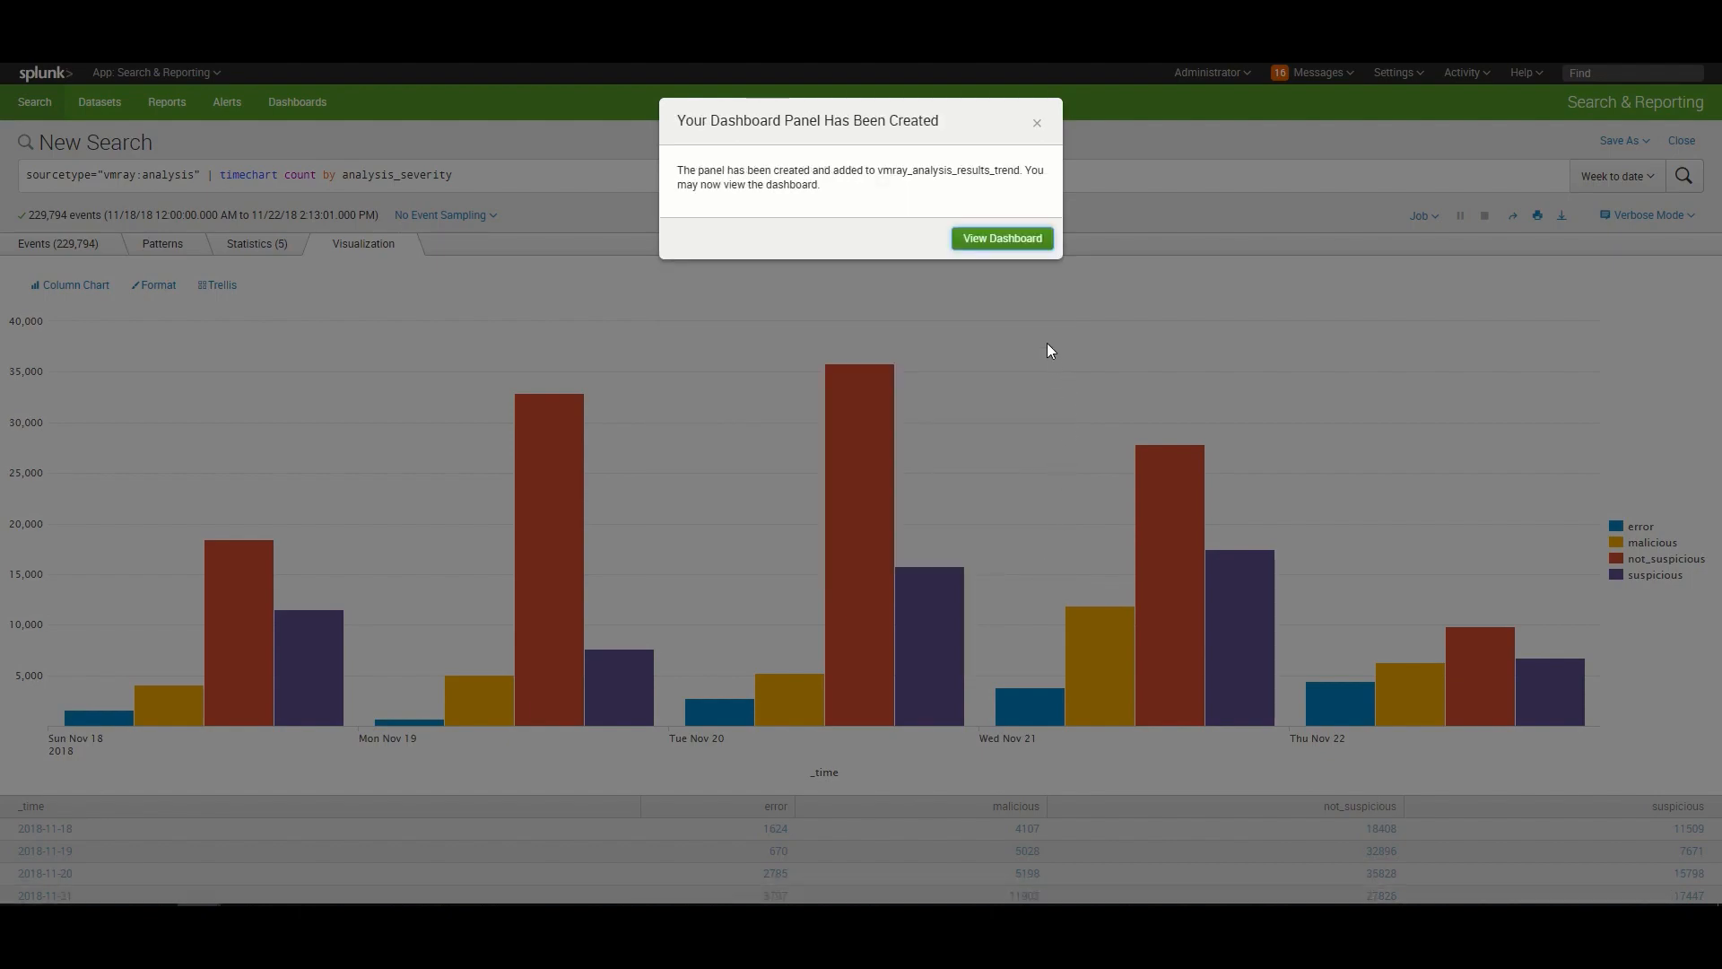